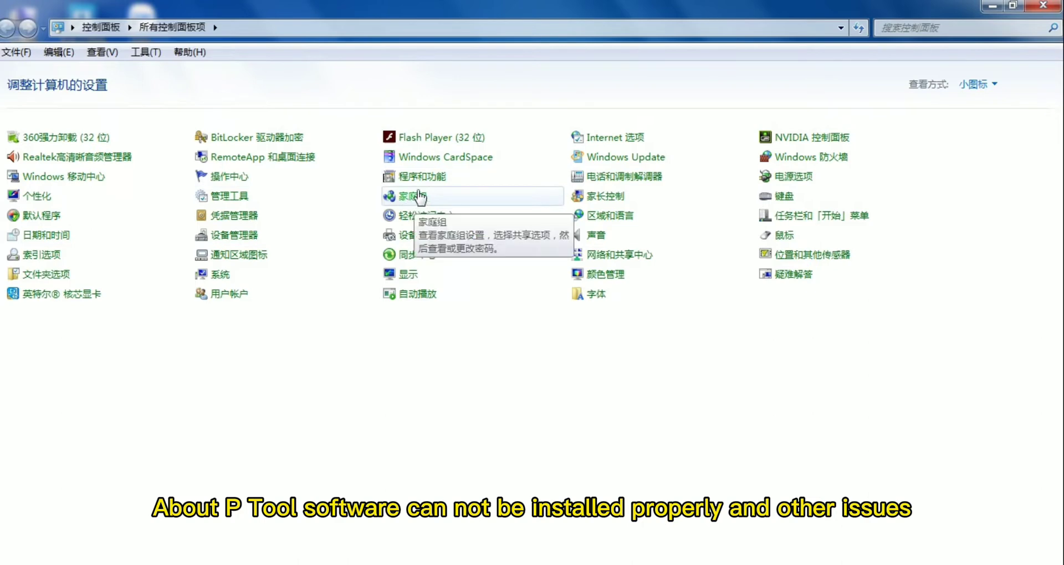
- Uninstall Yamaha Factory Tools completely from the installed programs list and finish the removal wizard
click(408, 178)
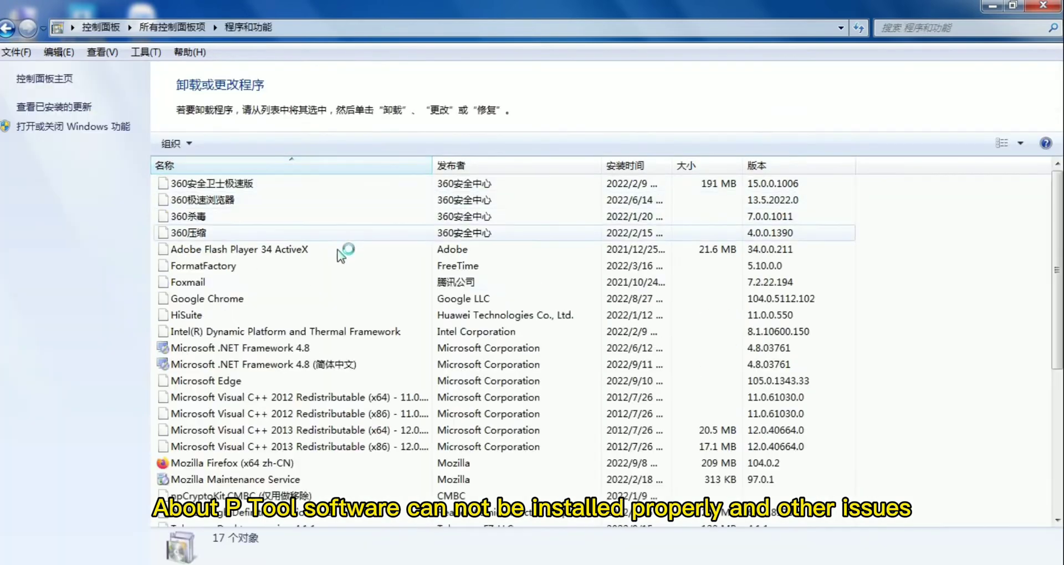
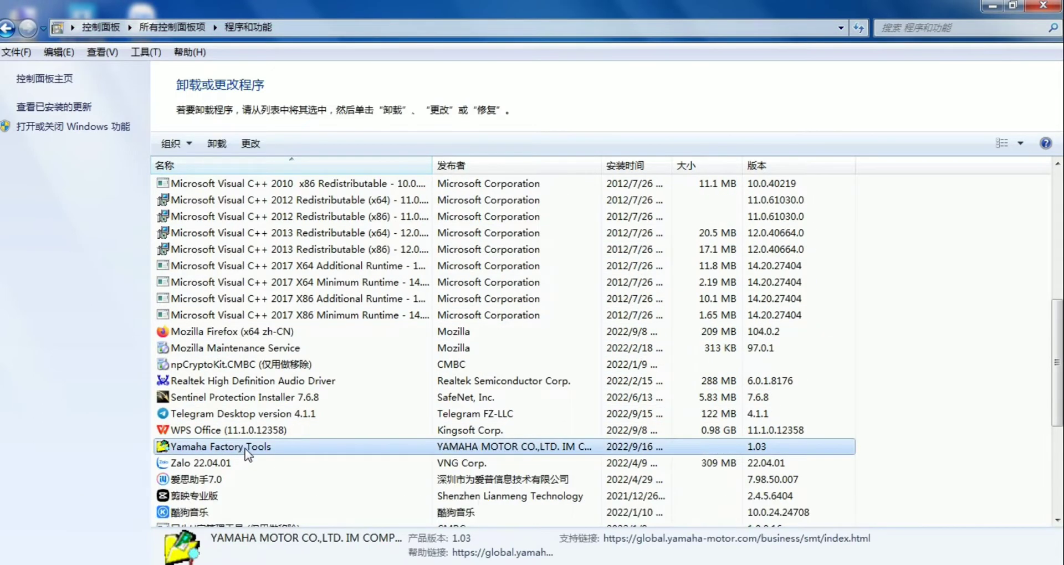
right_click(245, 450)
click(273, 454)
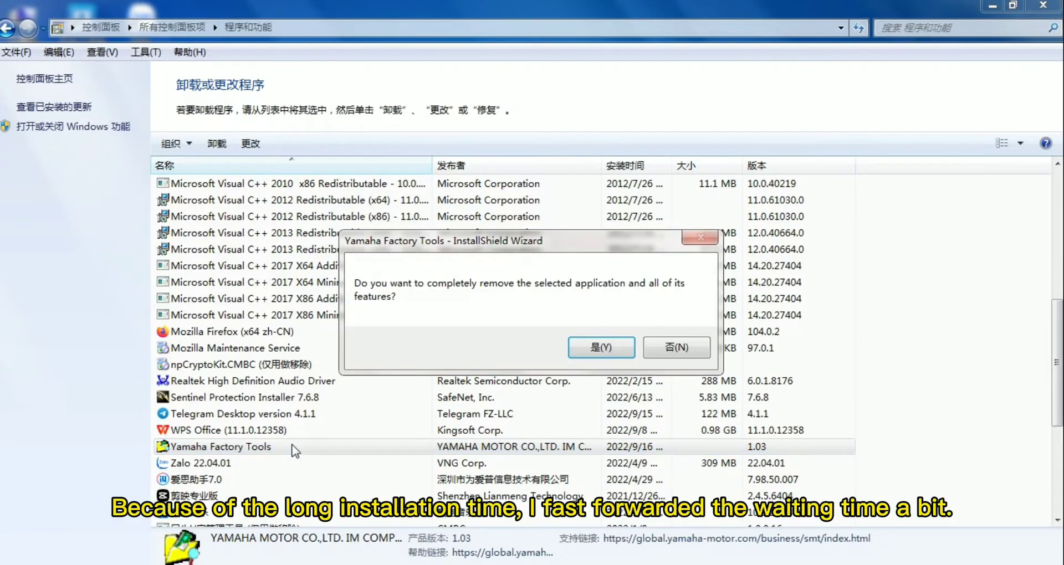
click(601, 347)
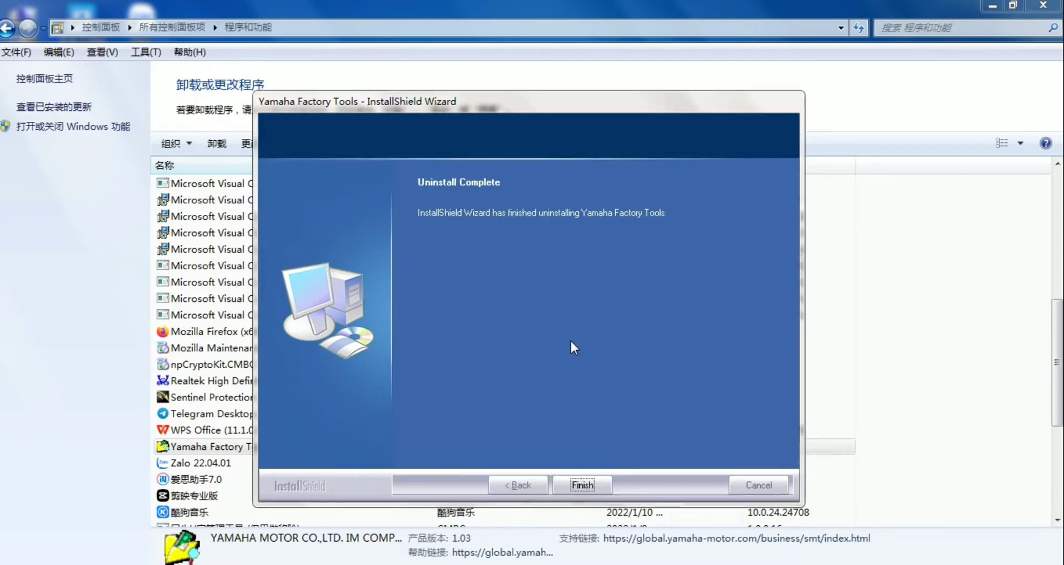
key(Return)
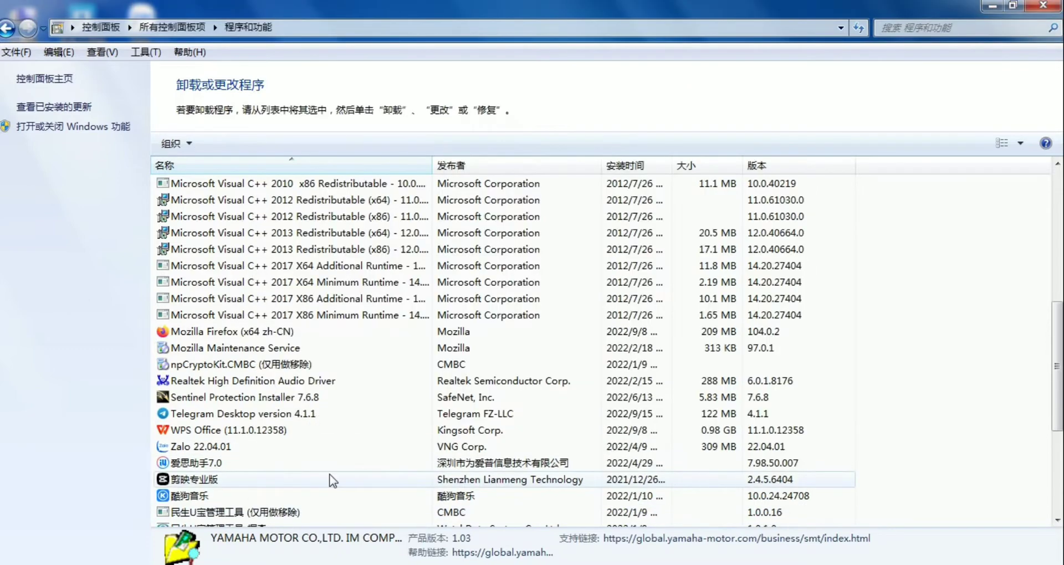
scroll(314, 336, down, 5)
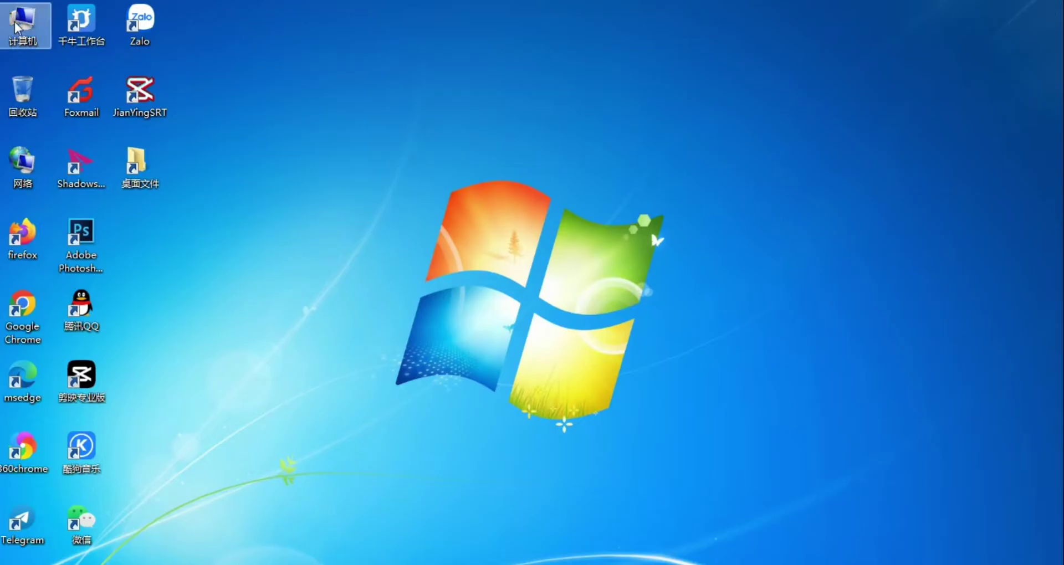
scroll(397, 284, down, 2)
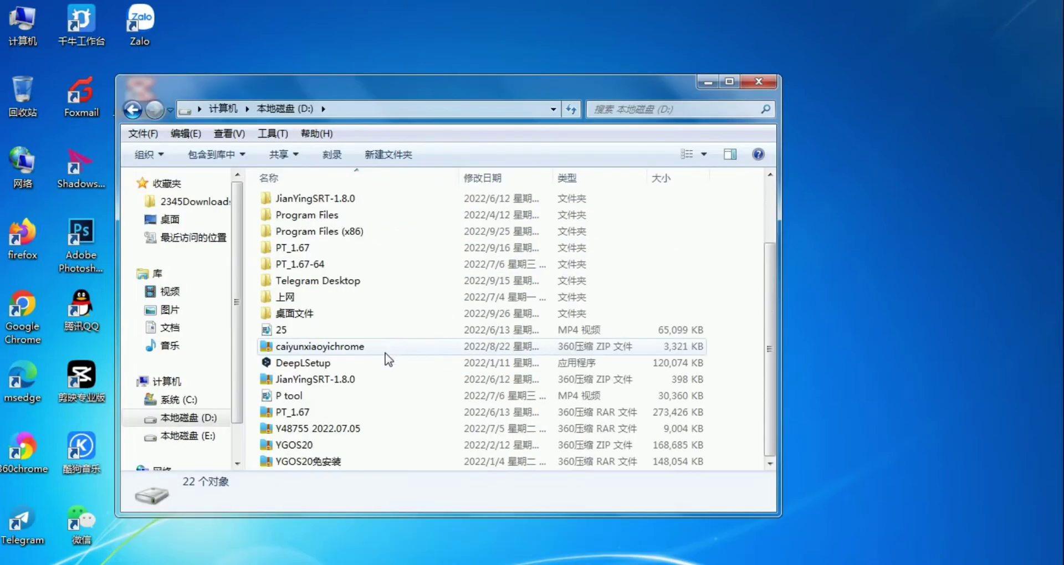
click(302, 414)
right_click(301, 419)
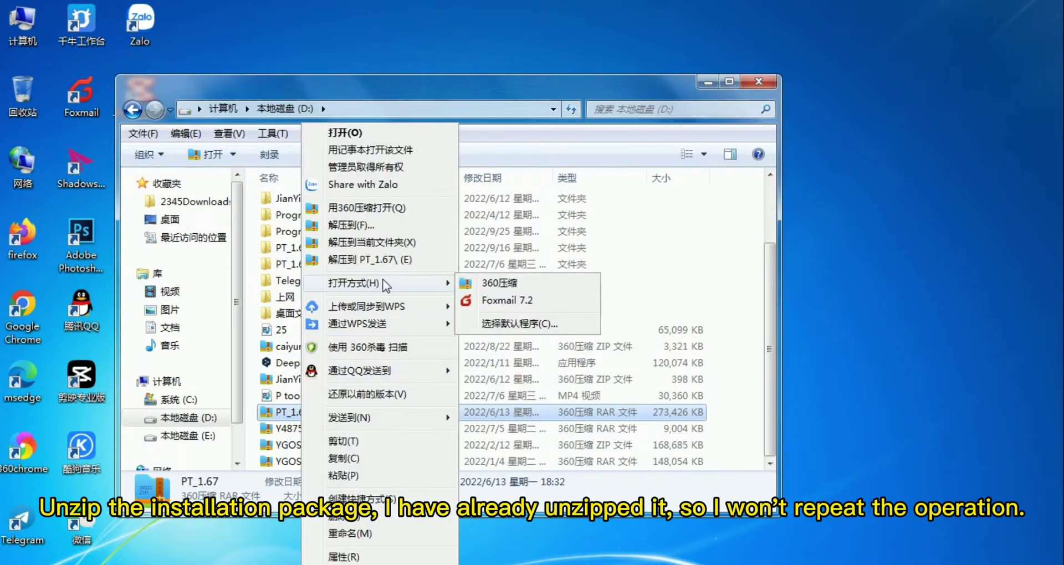
click(361, 227)
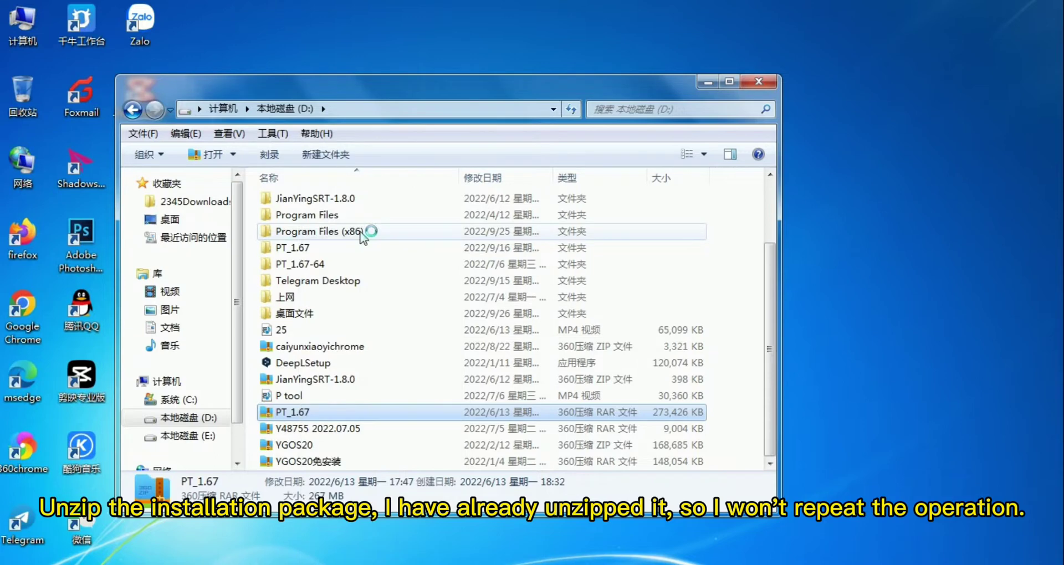
double_click(315, 250)
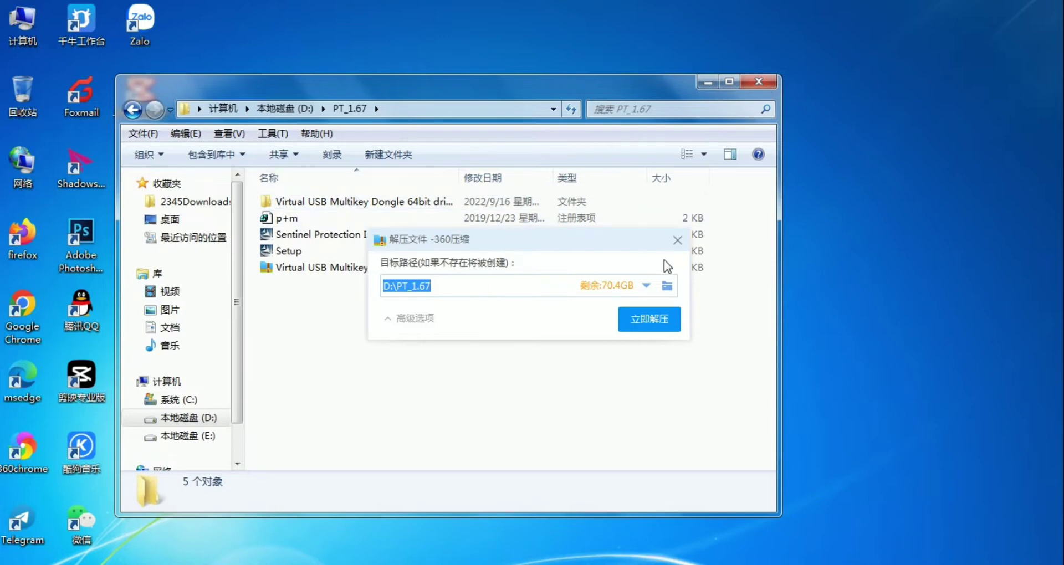
click(677, 240)
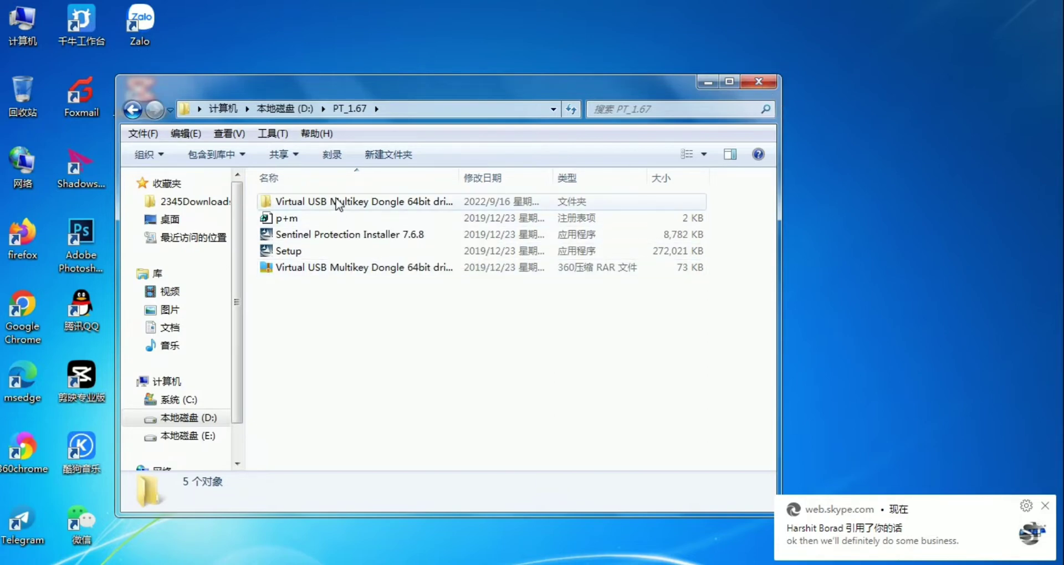
click(762, 83)
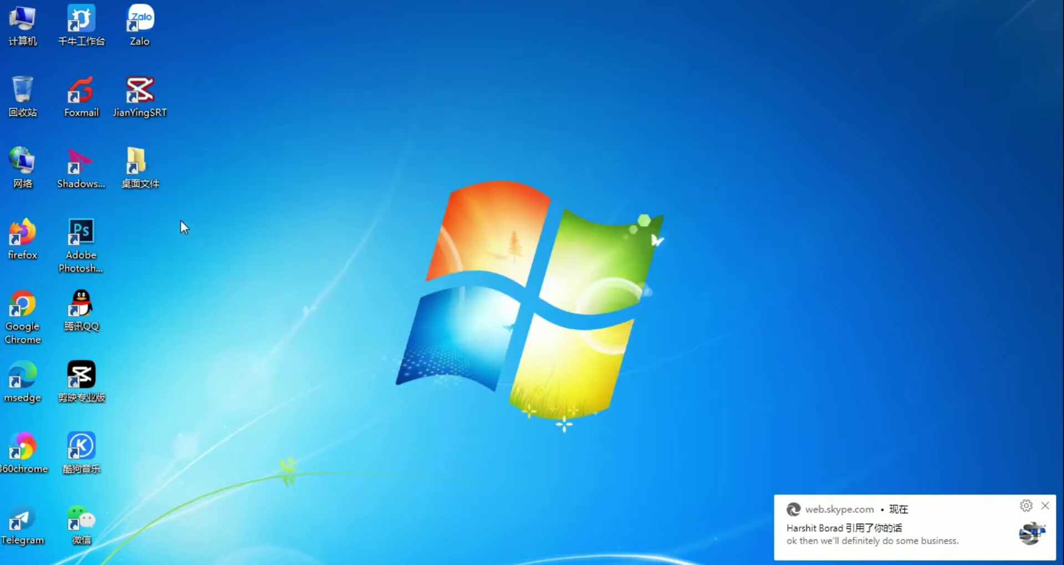
- Open the PT_1.67 folder on local disk D: in a maximized file window
double_click(25, 31)
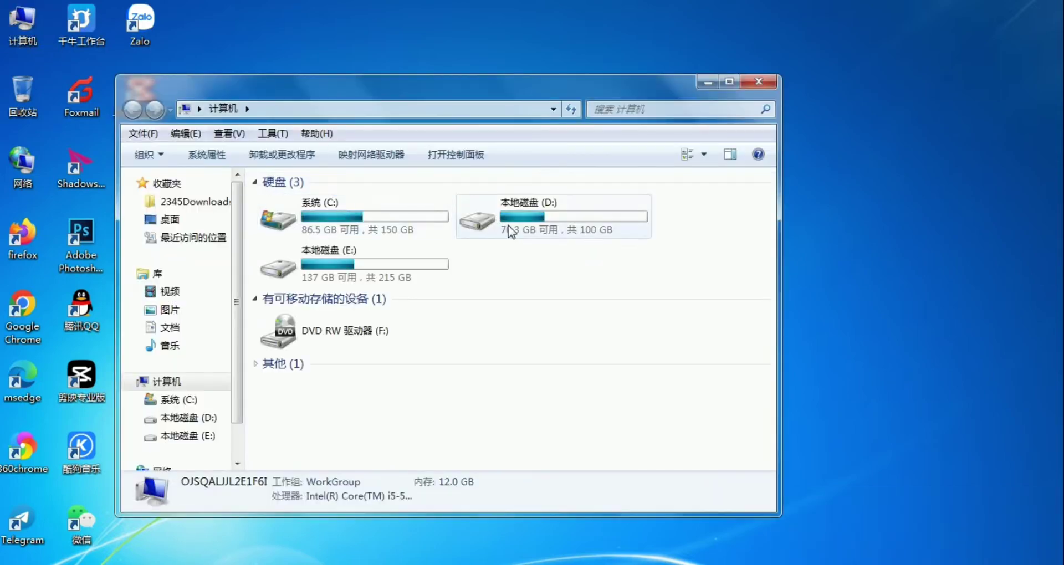
double_click(474, 216)
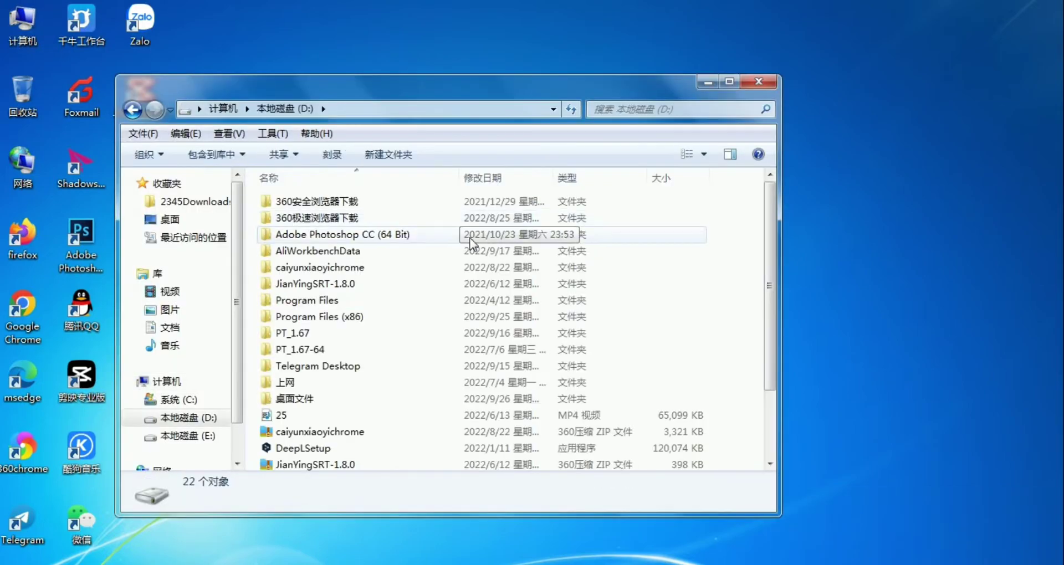
click(729, 81)
double_click(198, 254)
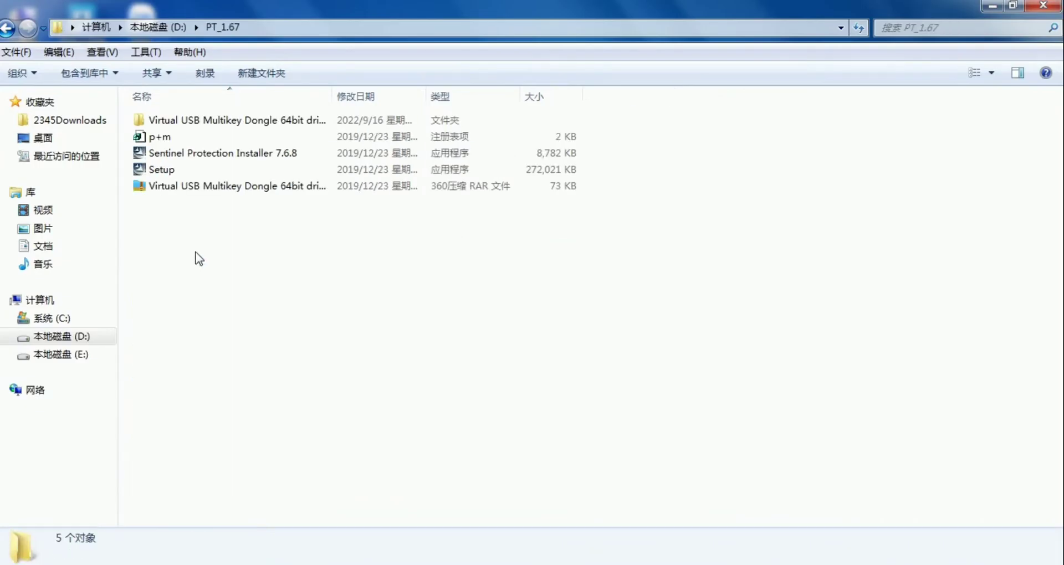
- Merge the p+m registry file from the PT_1.67 folder into the Windows registry
double_click(217, 142)
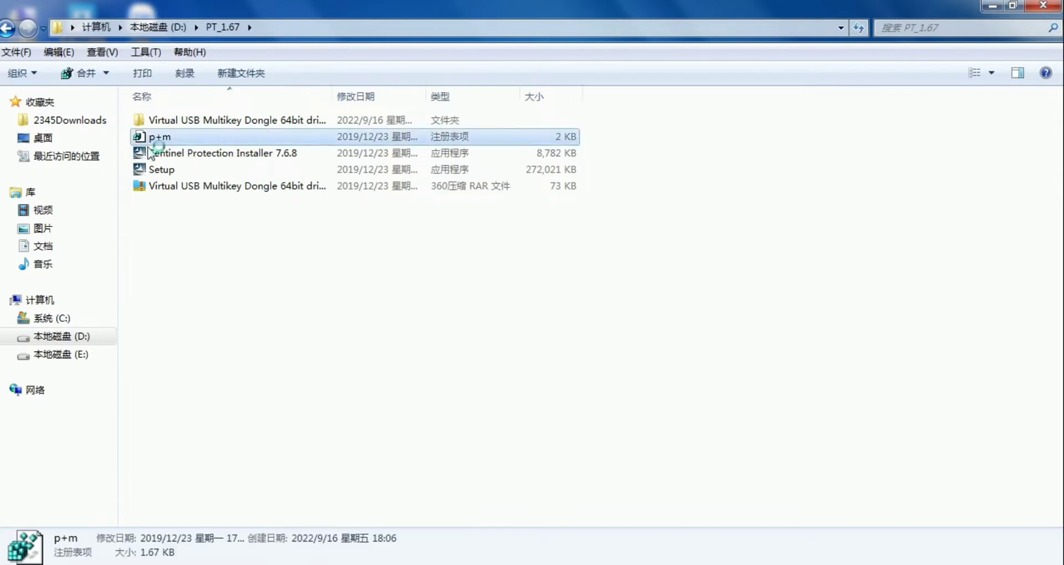
click(640, 309)
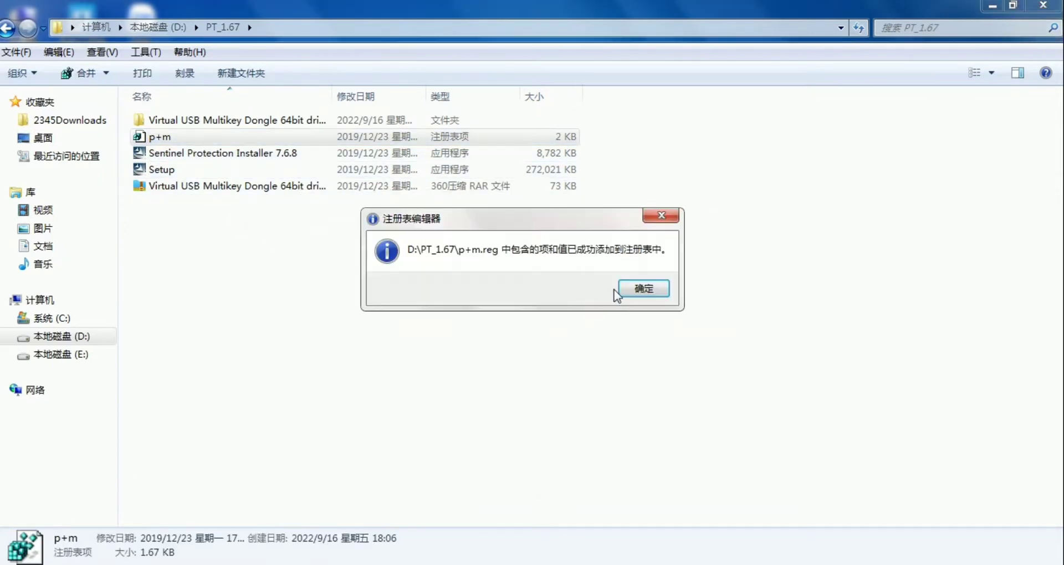
click(632, 289)
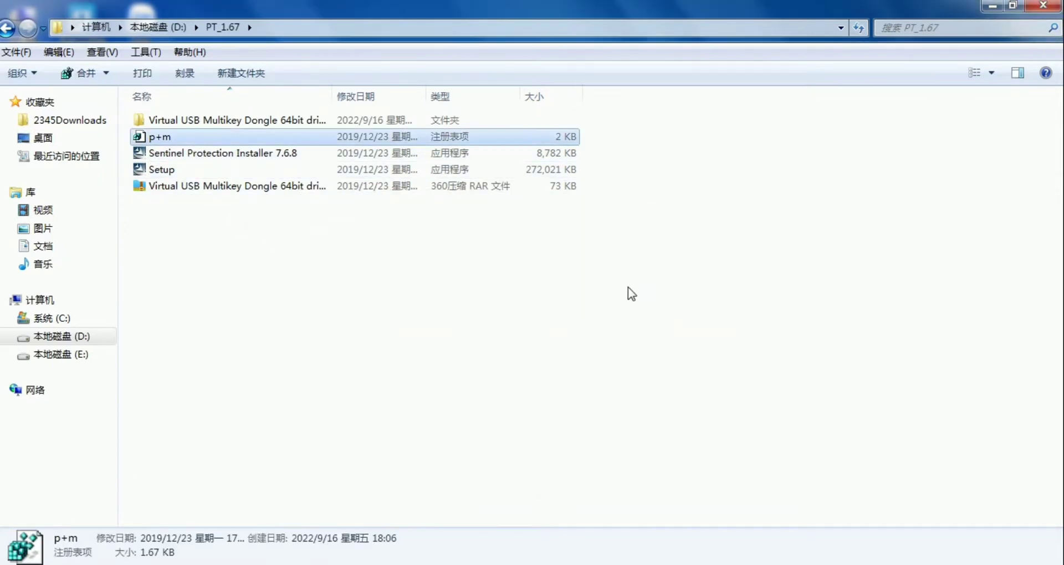
- Run Sentinel Protection Installer 7.6.8 with the Modify option, complete the installation, and dismiss the chat notifications
double_click(219, 155)
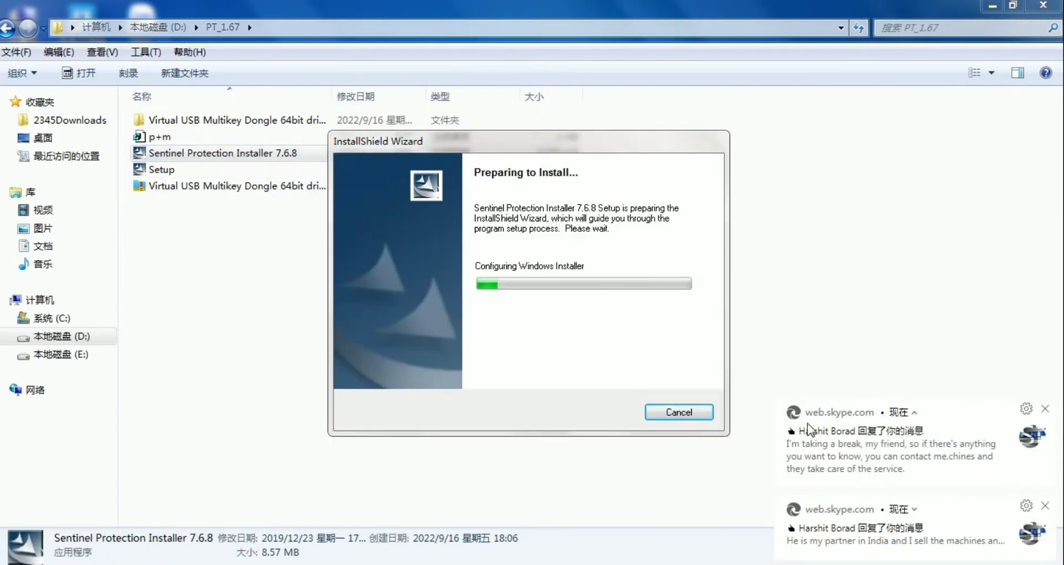
click(1045, 410)
click(1046, 507)
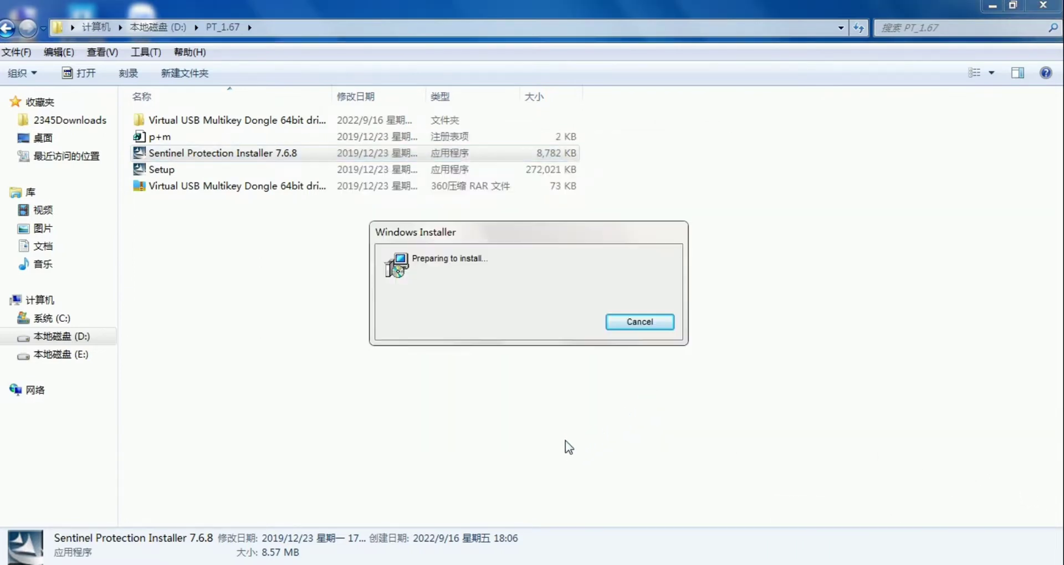
click(607, 414)
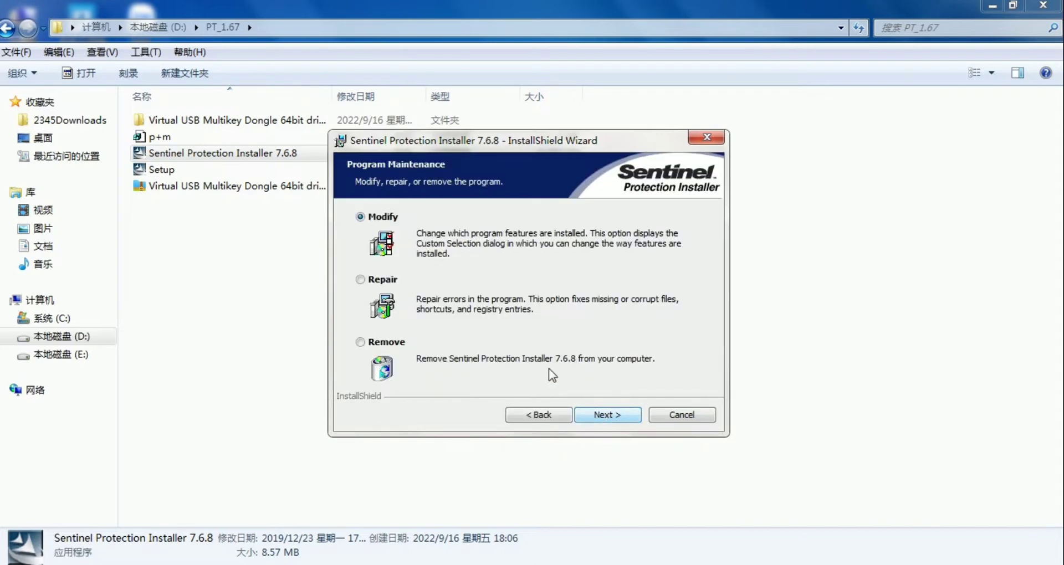
click(613, 420)
click(612, 419)
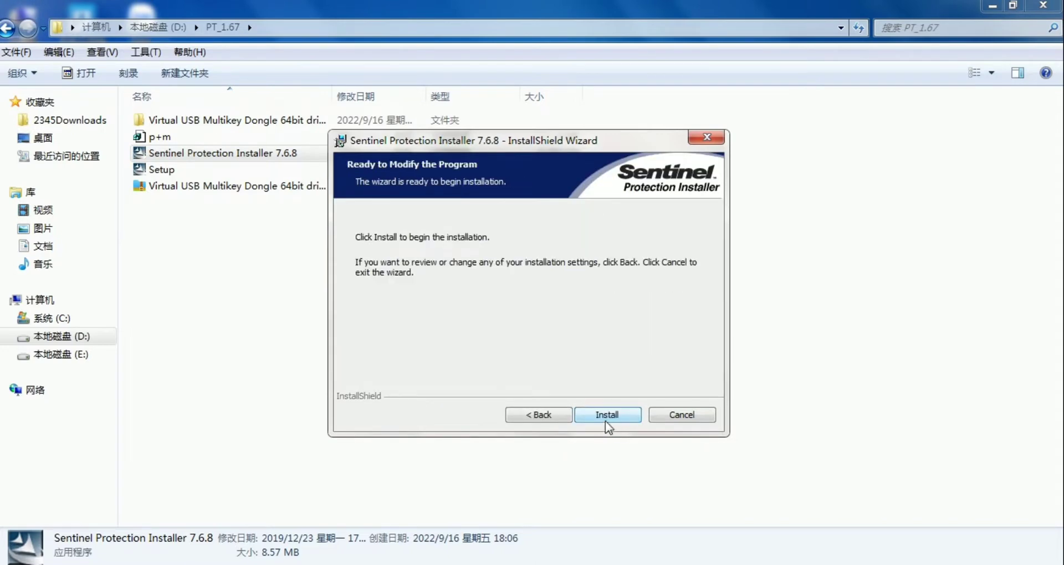
click(535, 415)
click(607, 414)
click(617, 414)
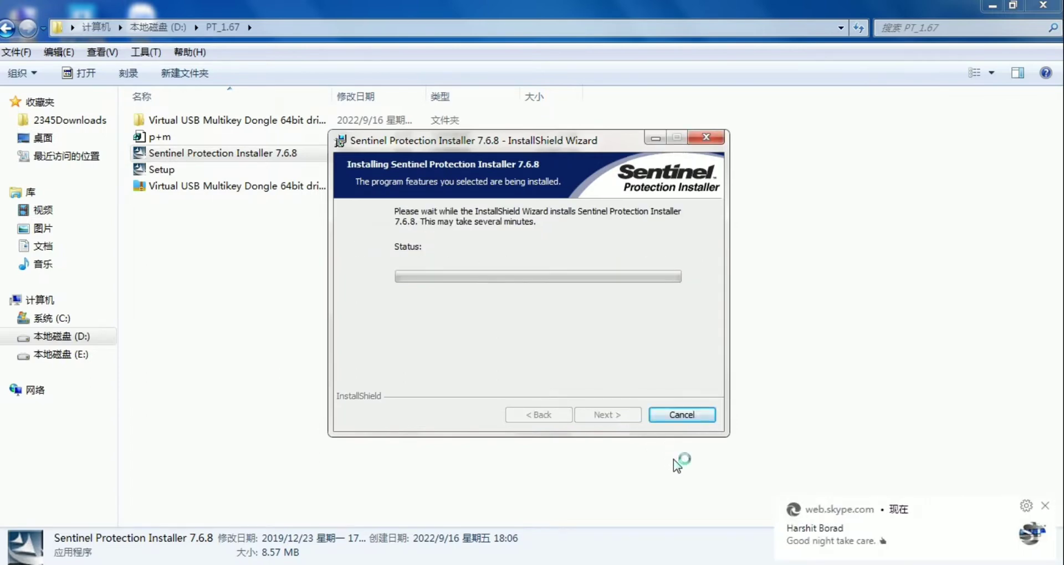
click(617, 413)
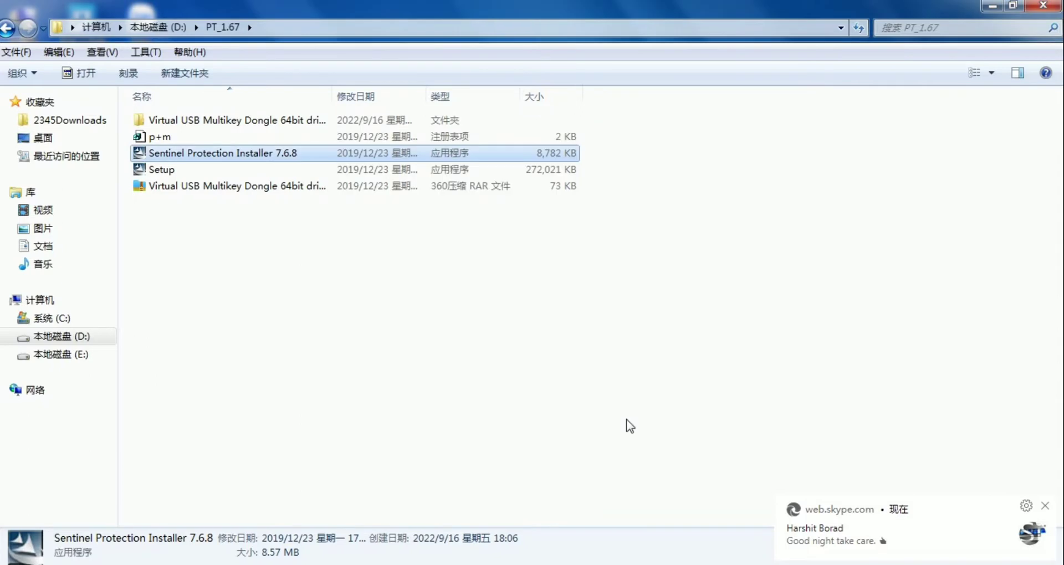
click(1046, 505)
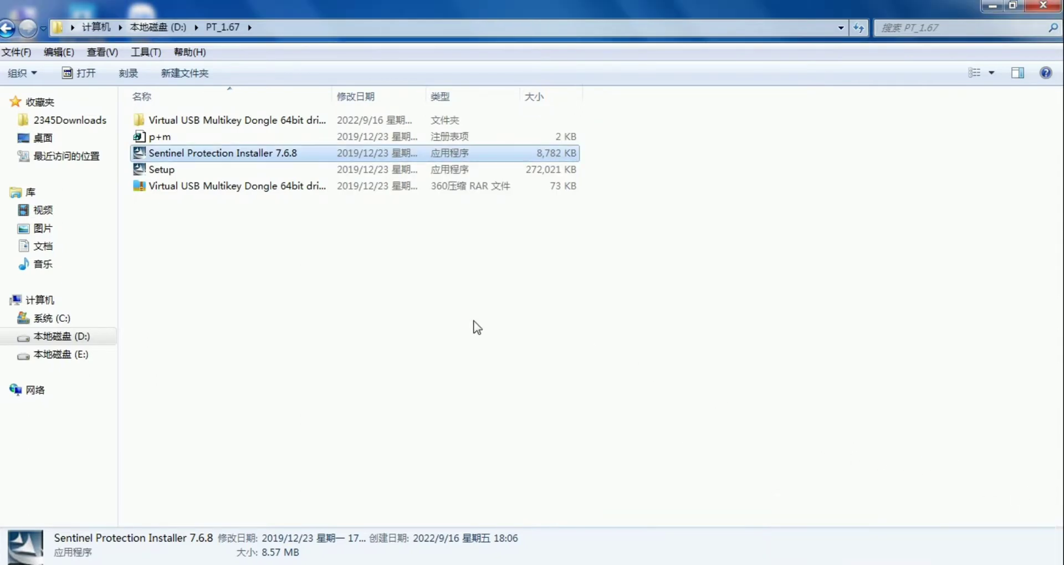
- Start Setup from the PT_1.67 folder in English and accept the Yamaha Factory Tools license agreement
click(161, 169)
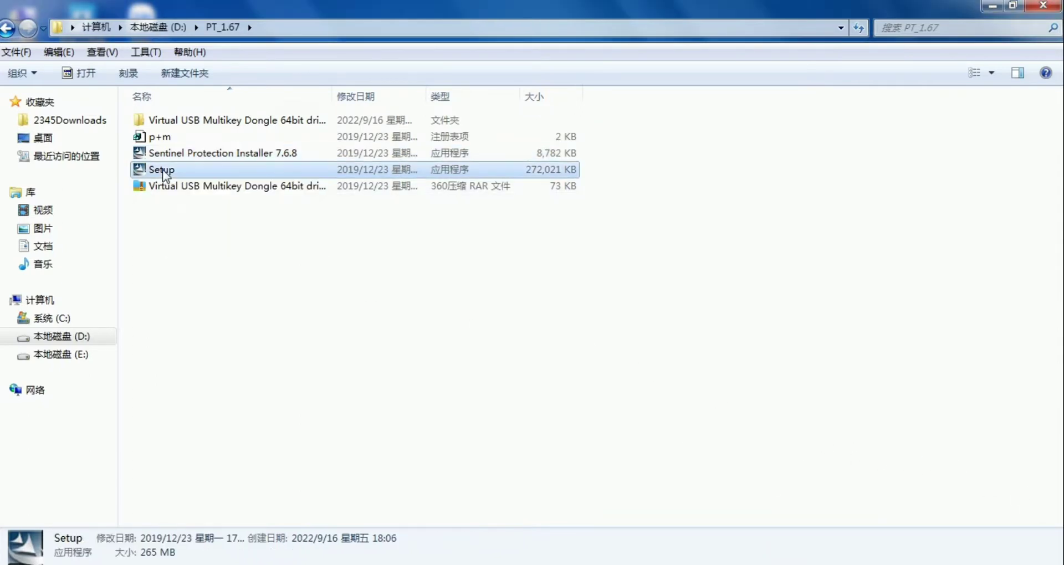
double_click(162, 169)
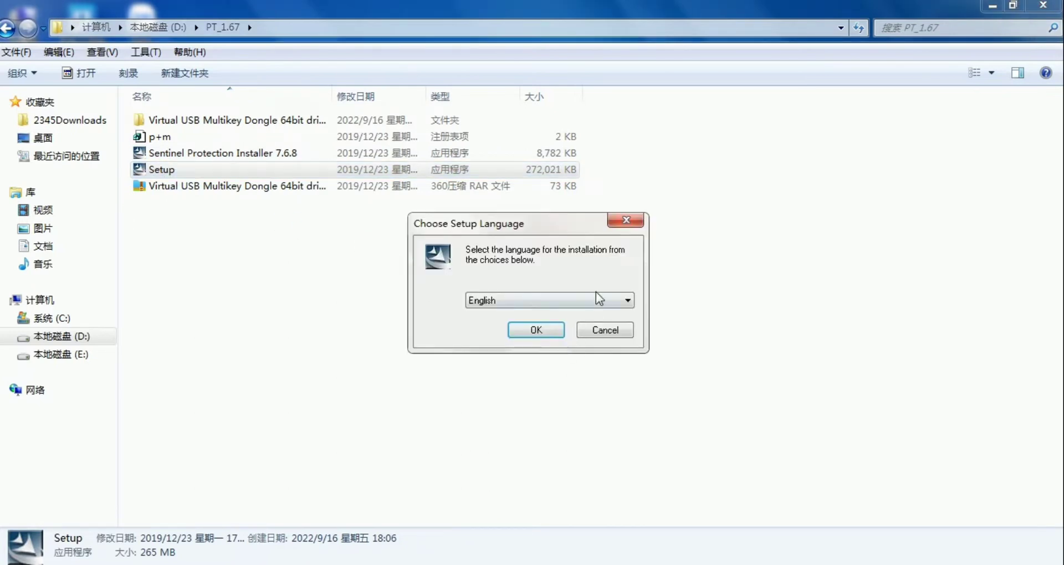
click(597, 299)
click(596, 303)
click(543, 331)
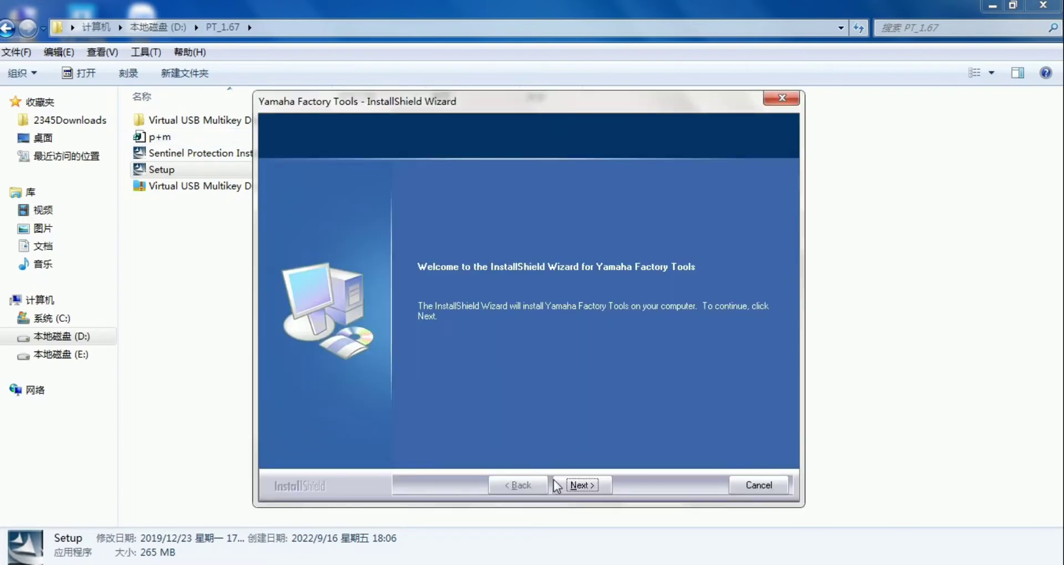
click(575, 486)
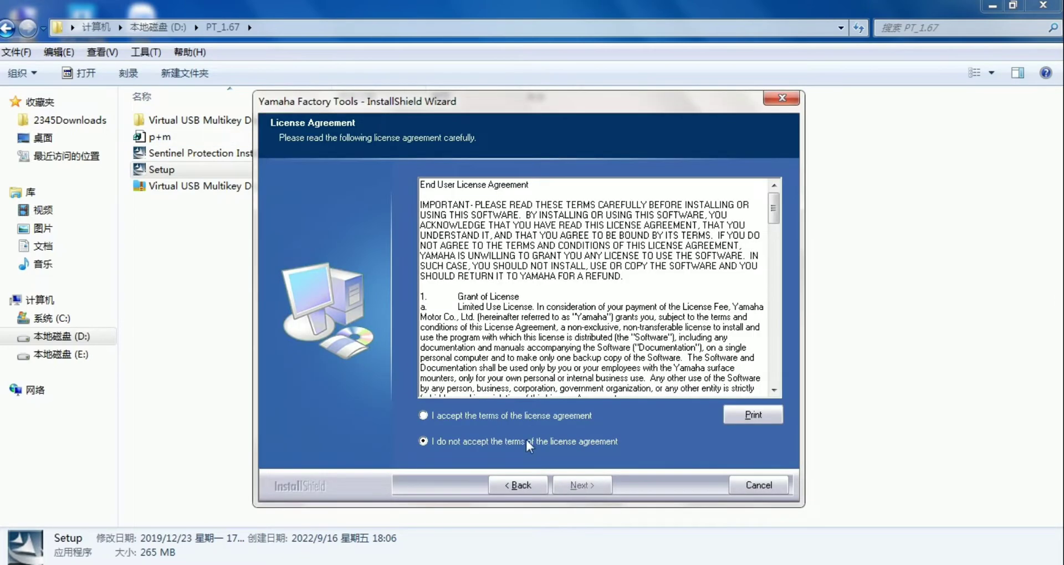
click(531, 417)
click(583, 480)
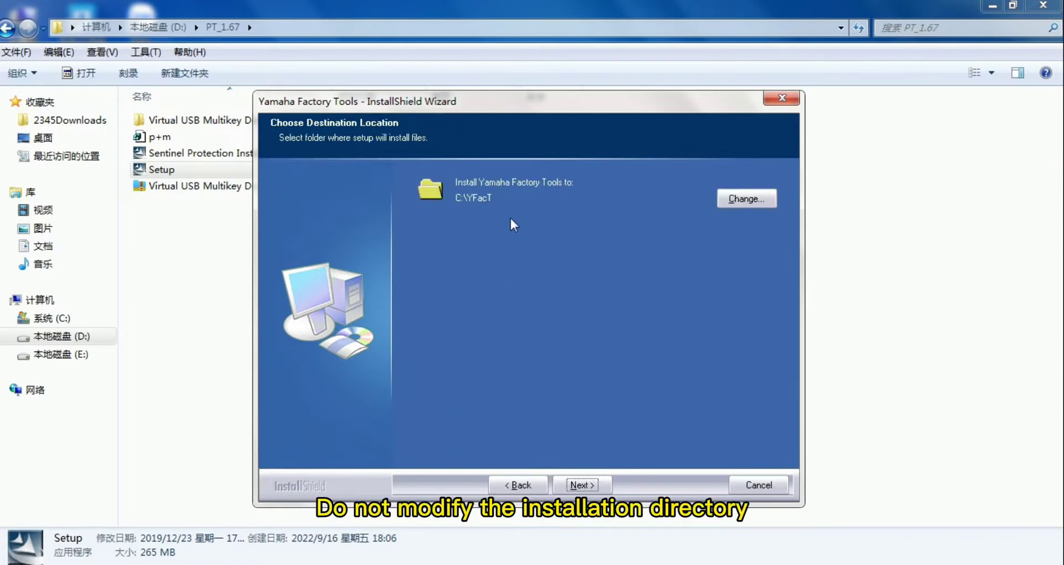
- Install Yamaha Factory Tools to C:\YFacT with only the P-Tool feature and finish the wizard
click(579, 485)
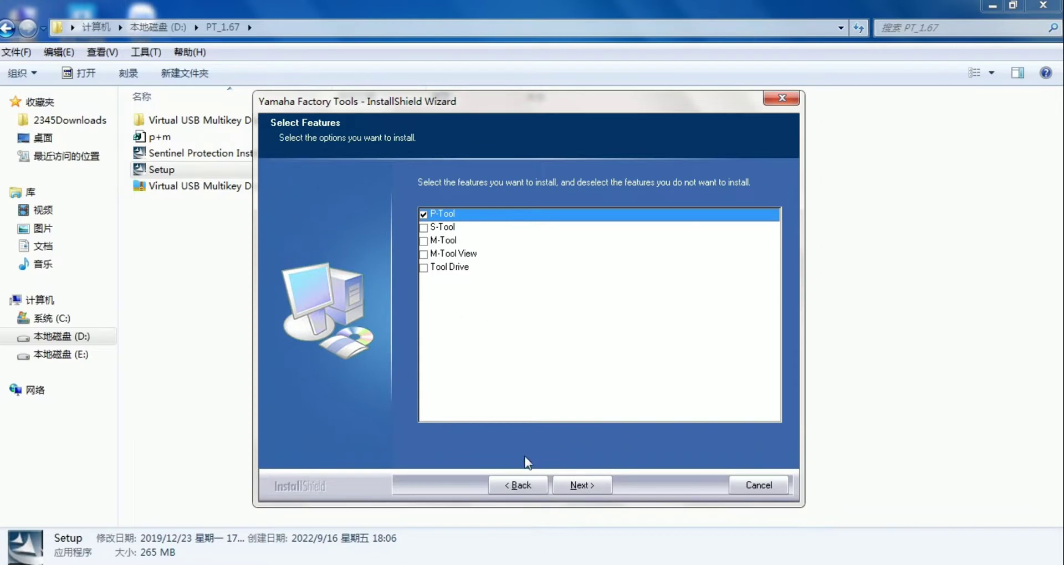
click(580, 485)
click(580, 486)
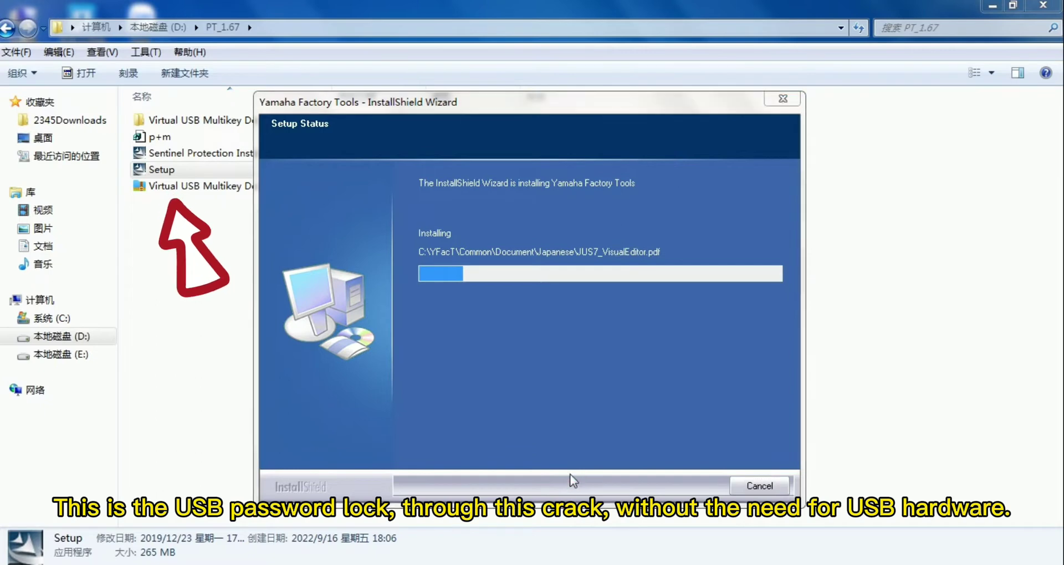
click(570, 474)
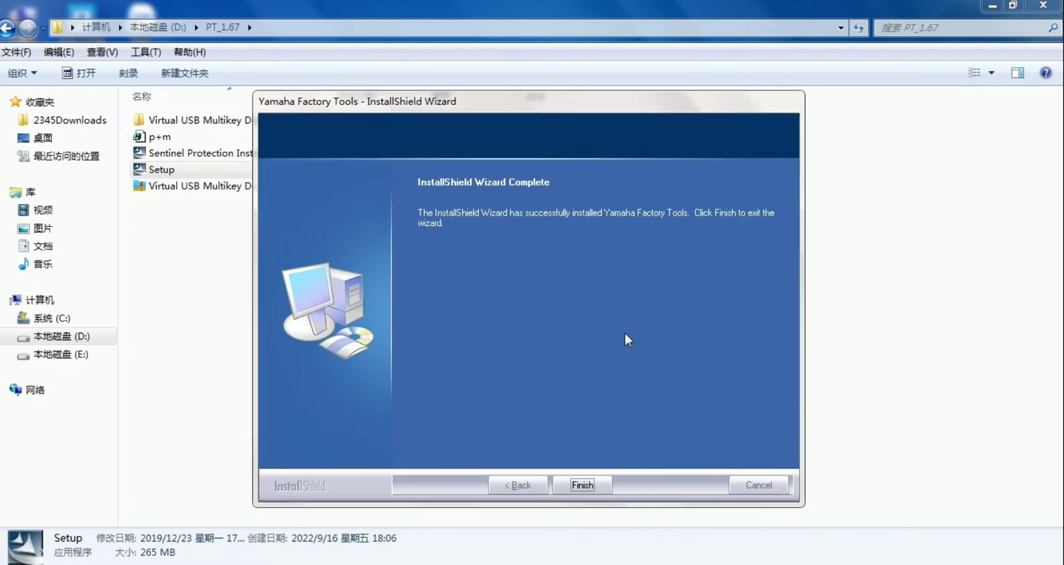
click(604, 486)
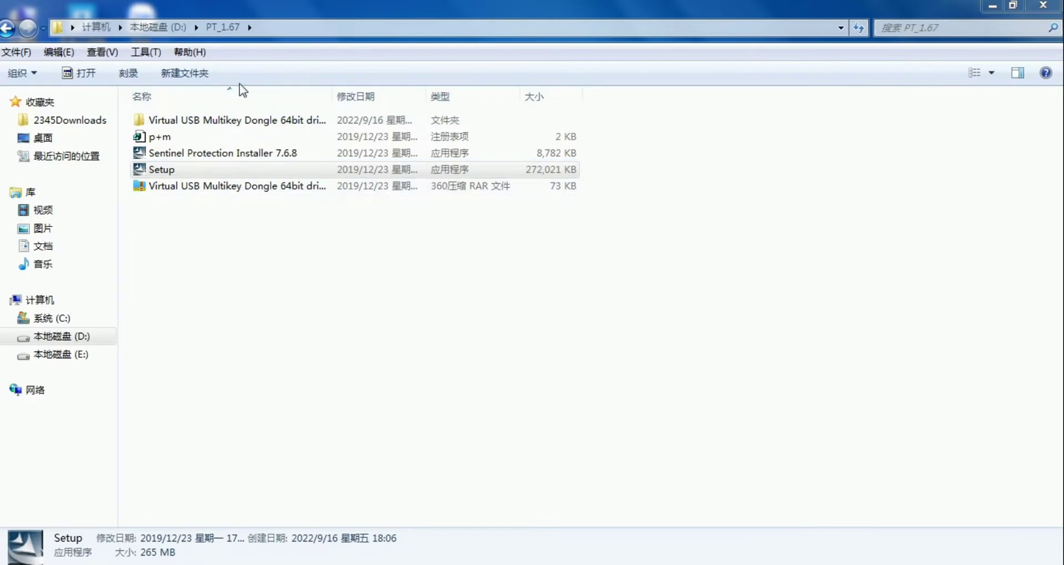
- Open Device Manager from Control Panel, maximize it, and expand the Universal Serial Bus controllers (通用串行总线控制器) group
key(super)
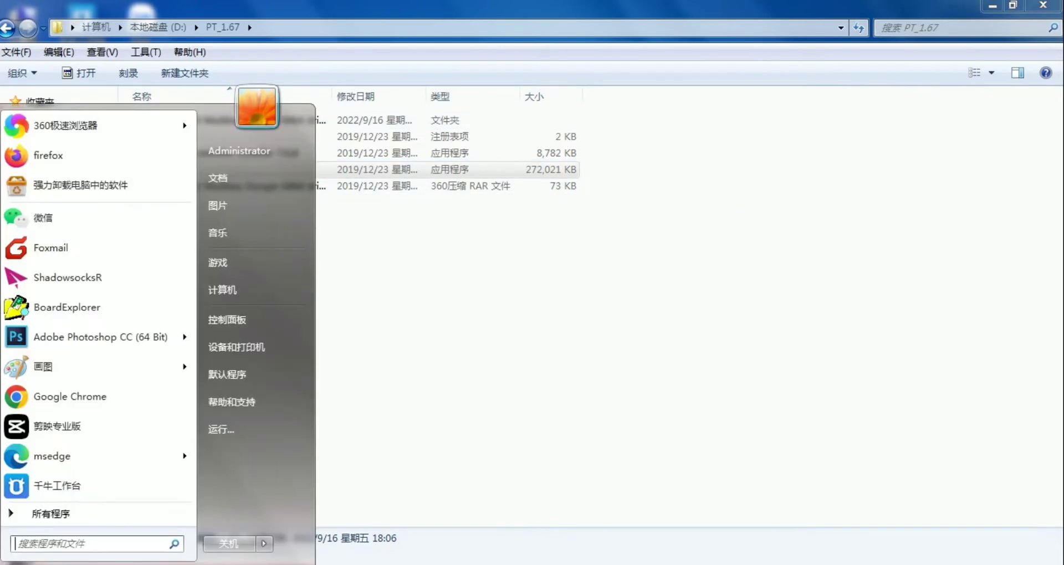
click(232, 321)
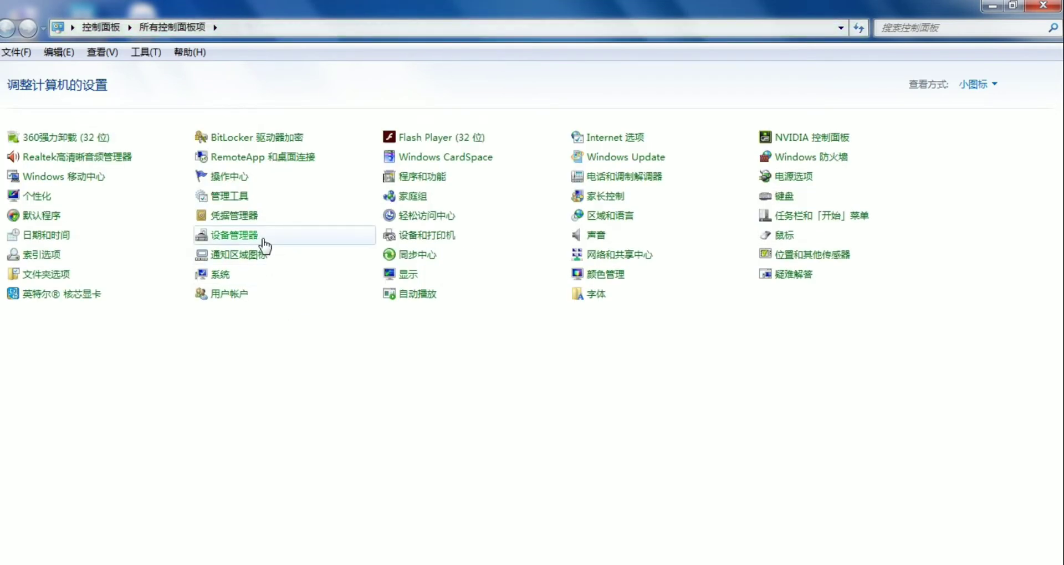
click(233, 237)
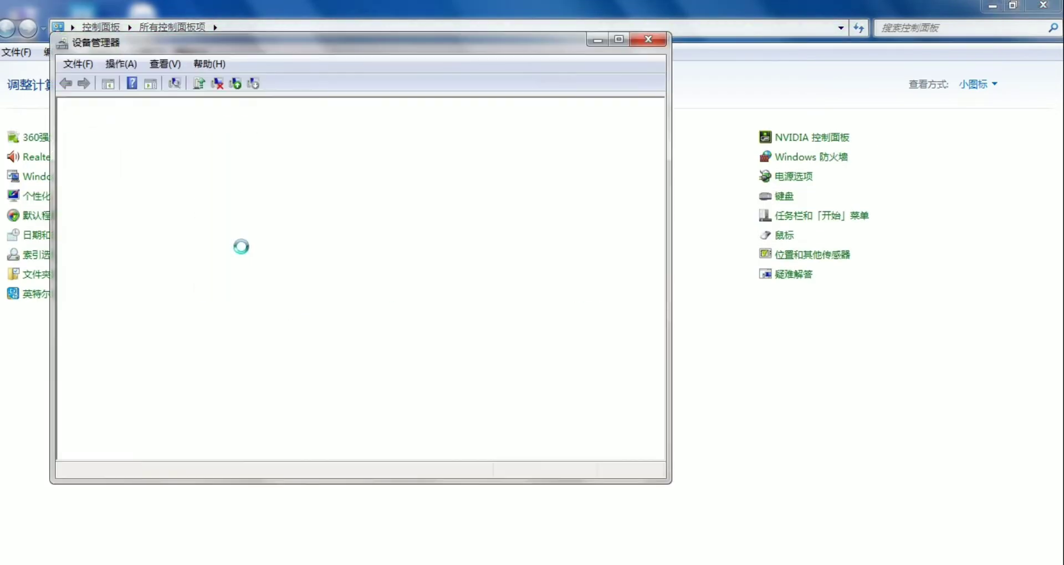
double_click(601, 42)
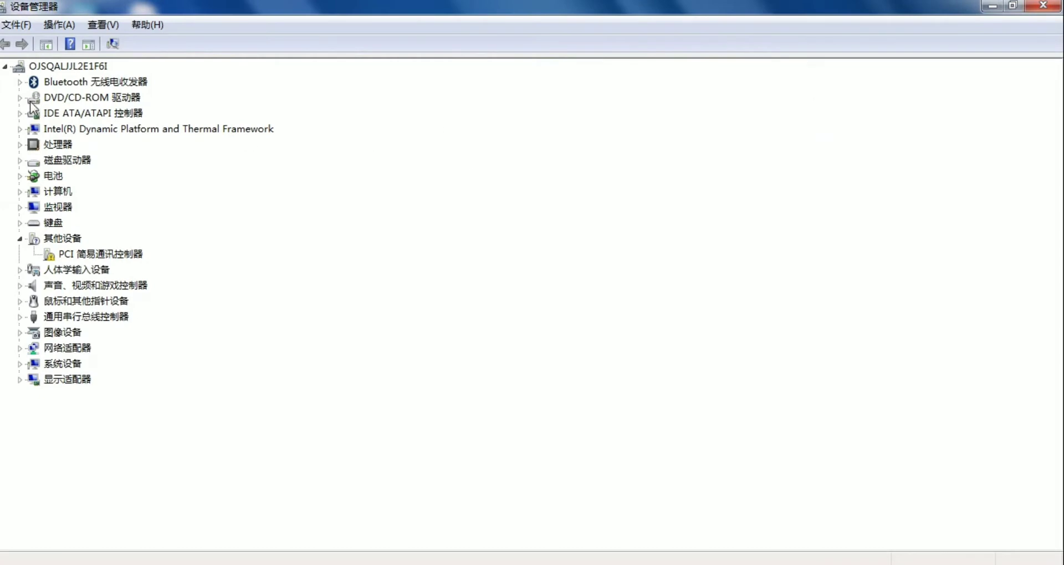
click(20, 317)
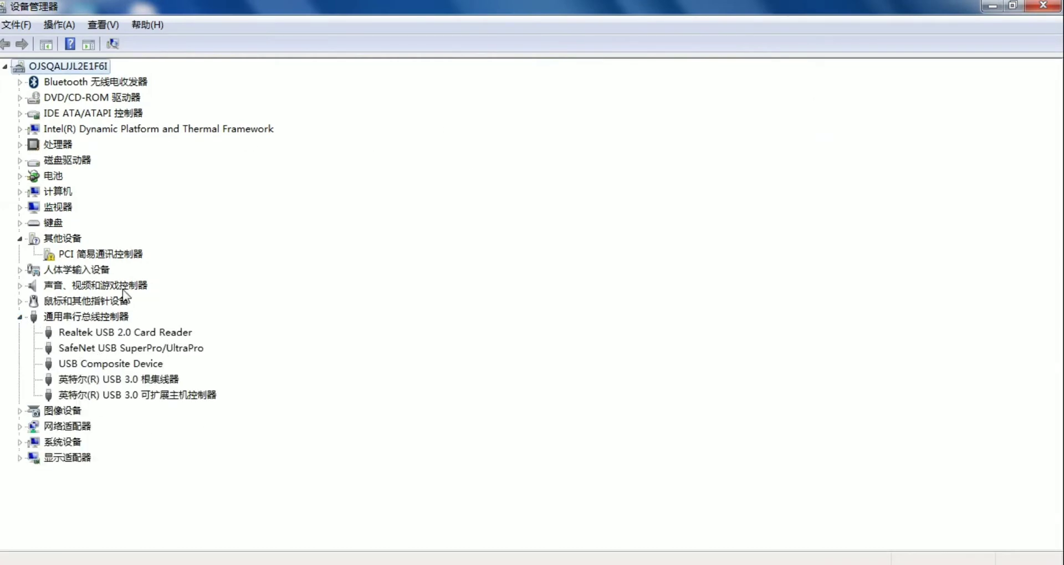
- Start a manual driver update for USB Composite Device, choosing from the computer's list of device drivers
click(109, 348)
click(114, 393)
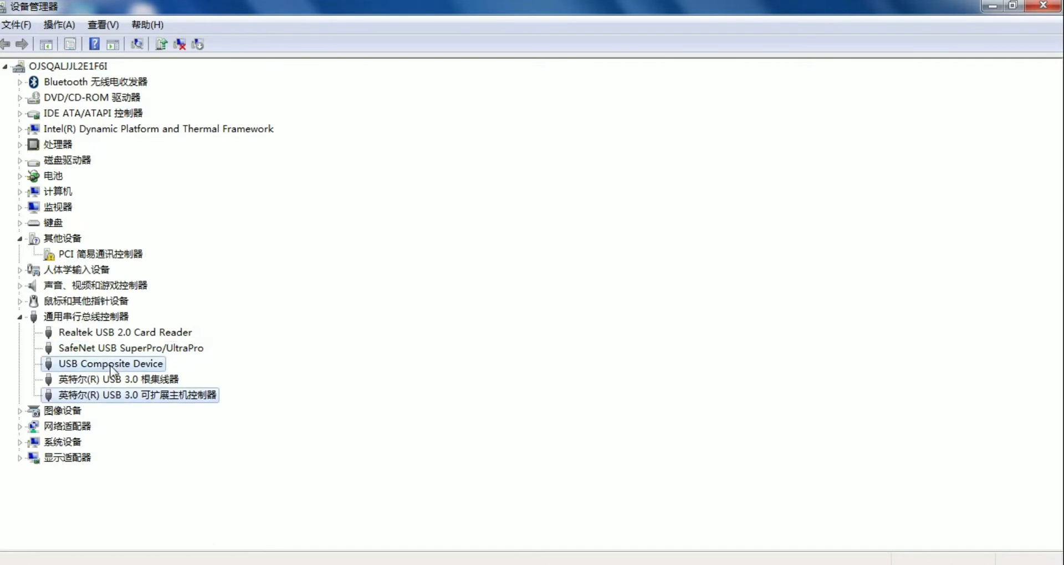
key(Up)
key(Up)
key(Up)
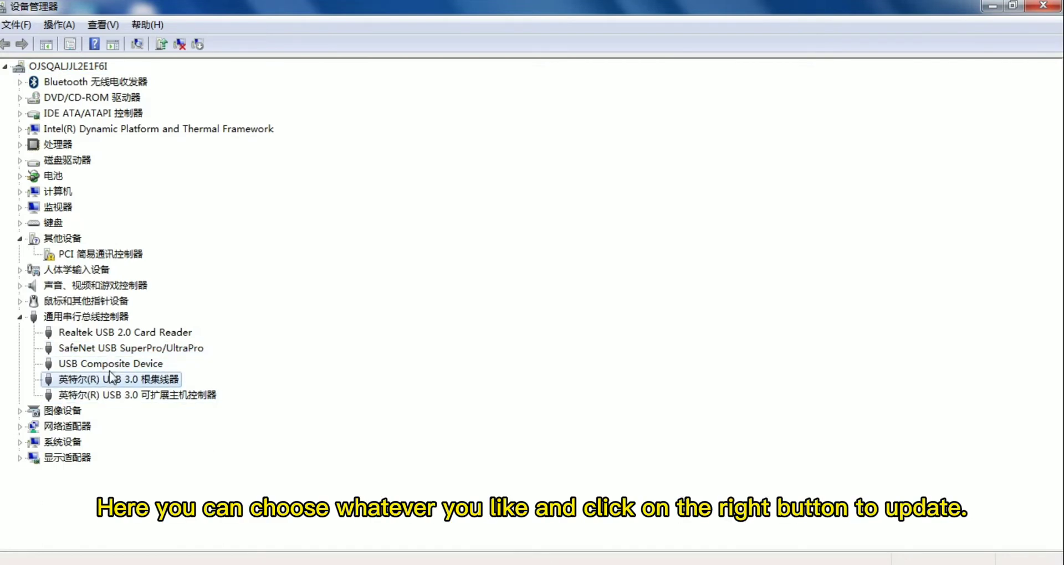
right_click(109, 368)
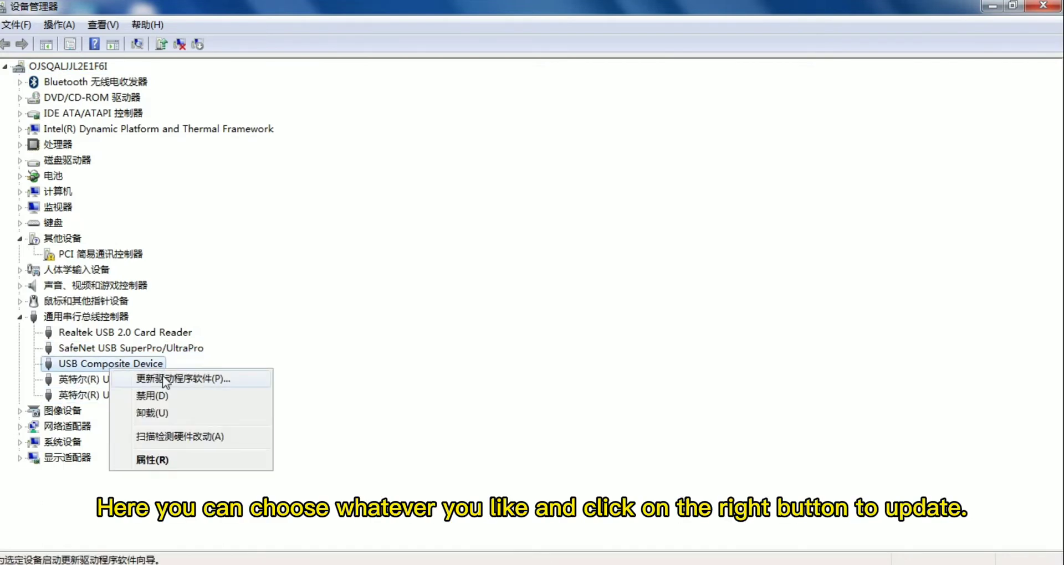
click(161, 377)
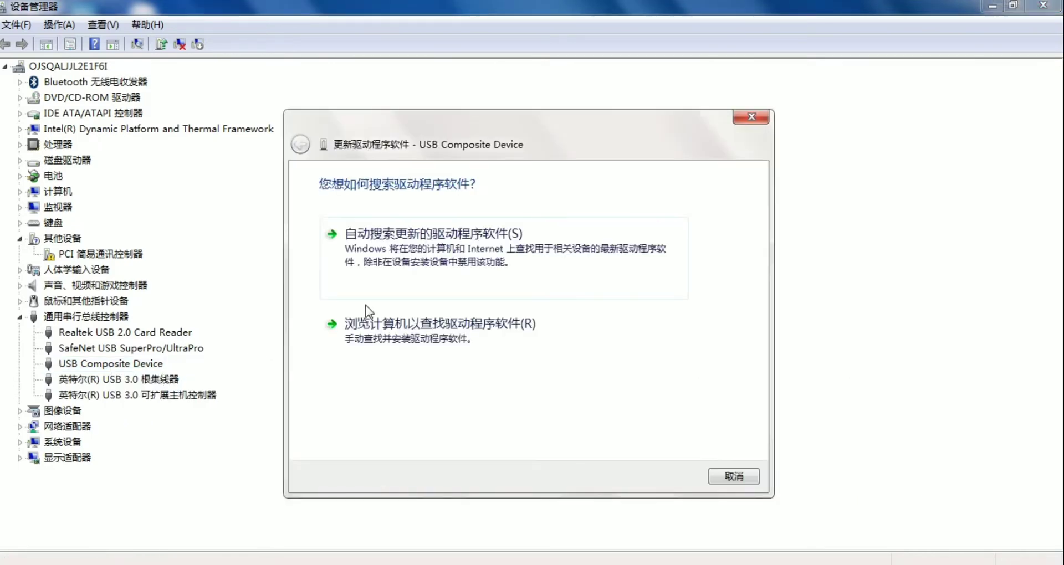
click(506, 340)
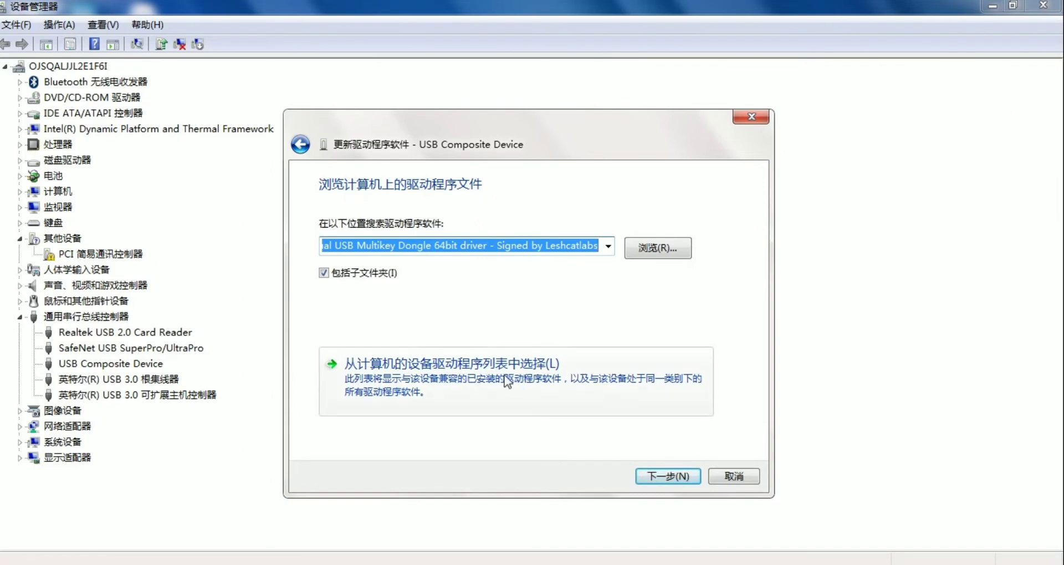
click(465, 379)
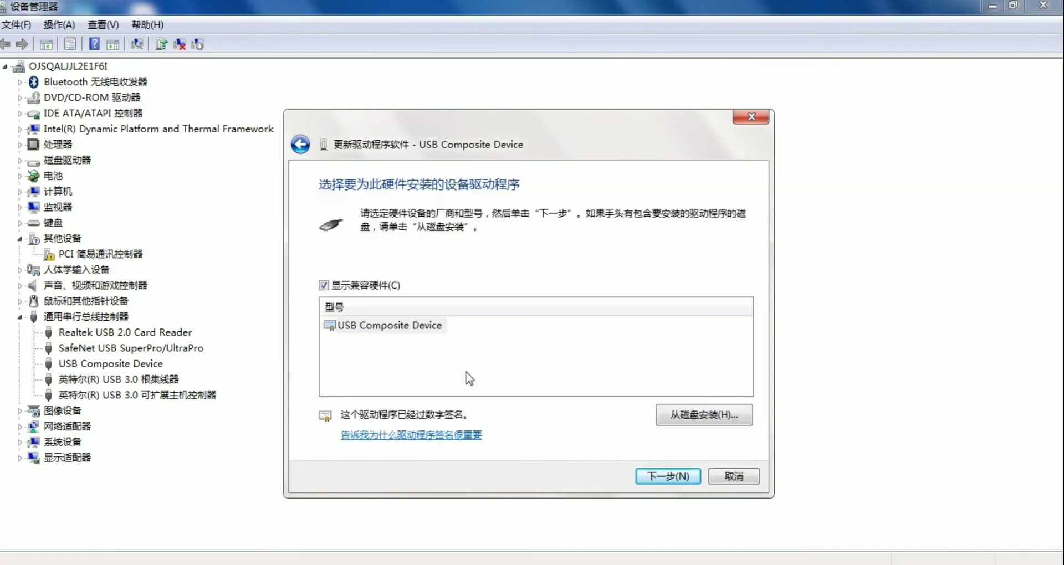
- Choose installation from disk and browse to the Virtual USB Multikey Dongle 64bit driver folder in D:\PT_1.67
click(679, 417)
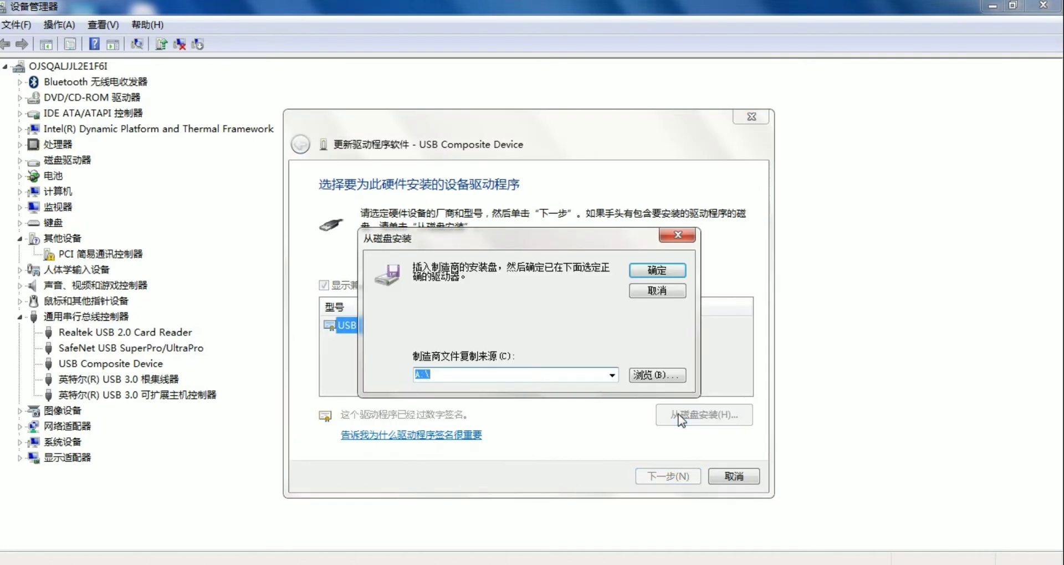
click(655, 375)
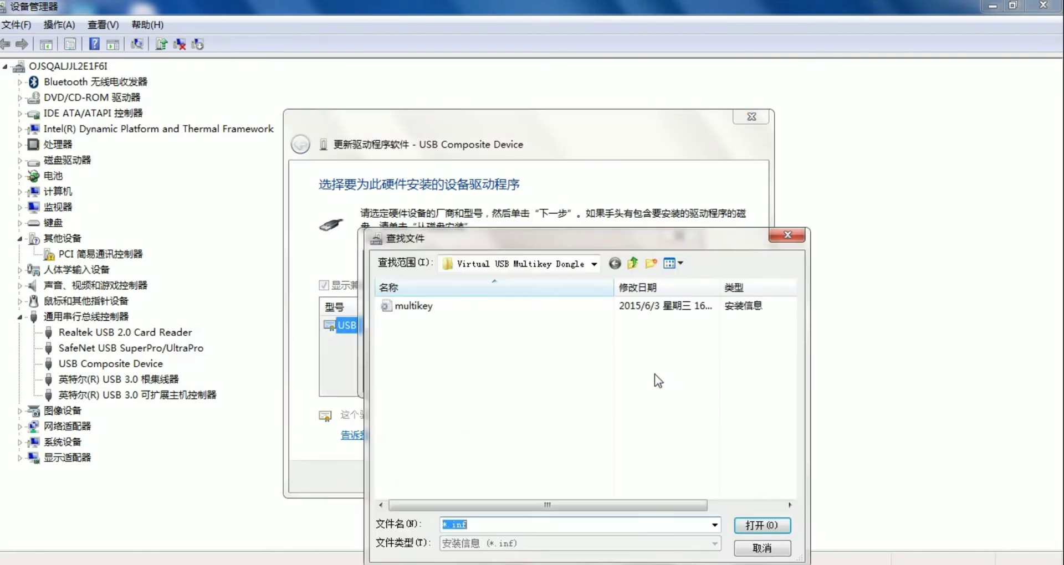
click(637, 259)
click(637, 259)
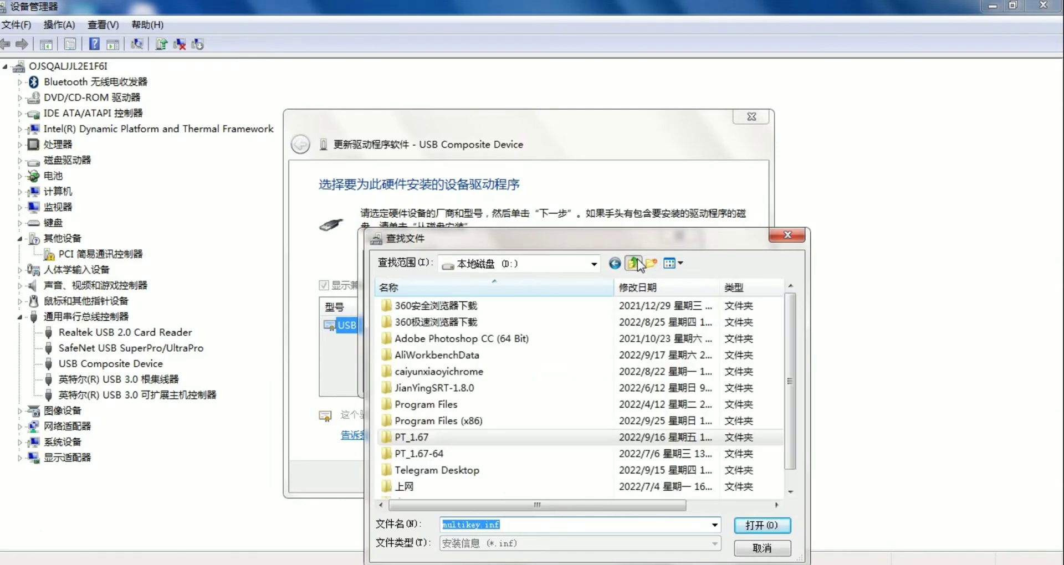
click(638, 265)
double_click(661, 328)
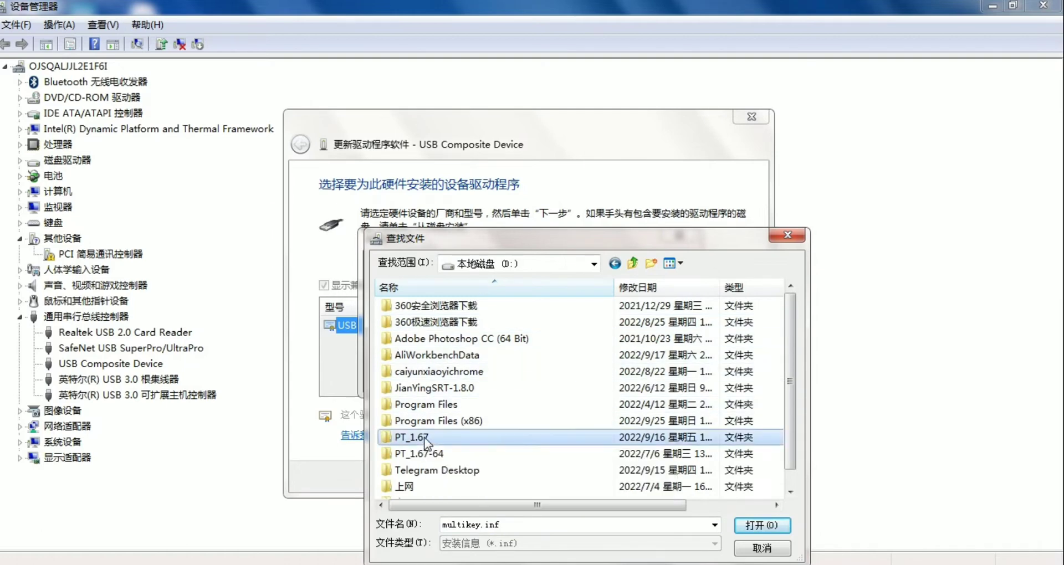
double_click(426, 438)
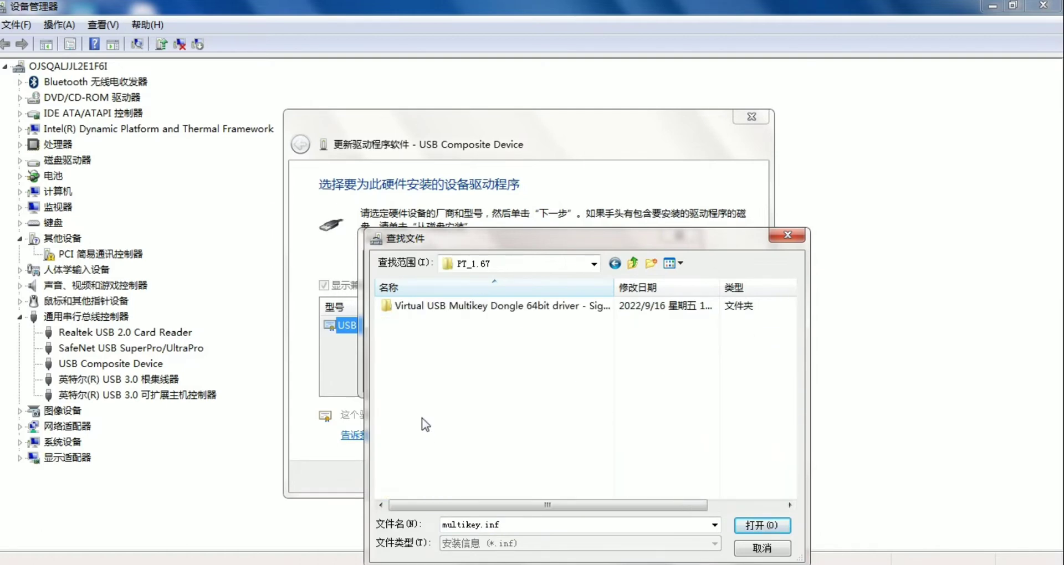
double_click(504, 306)
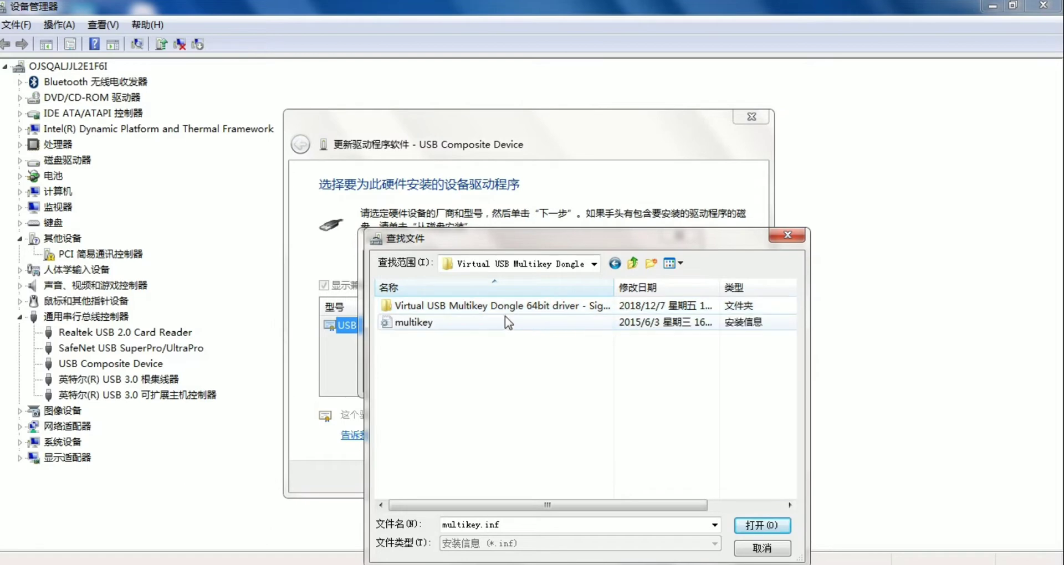
- Try to load multikey.inf from the nested Virtual USB Multikey Dongle folder as the device's driver source
click(439, 311)
double_click(440, 310)
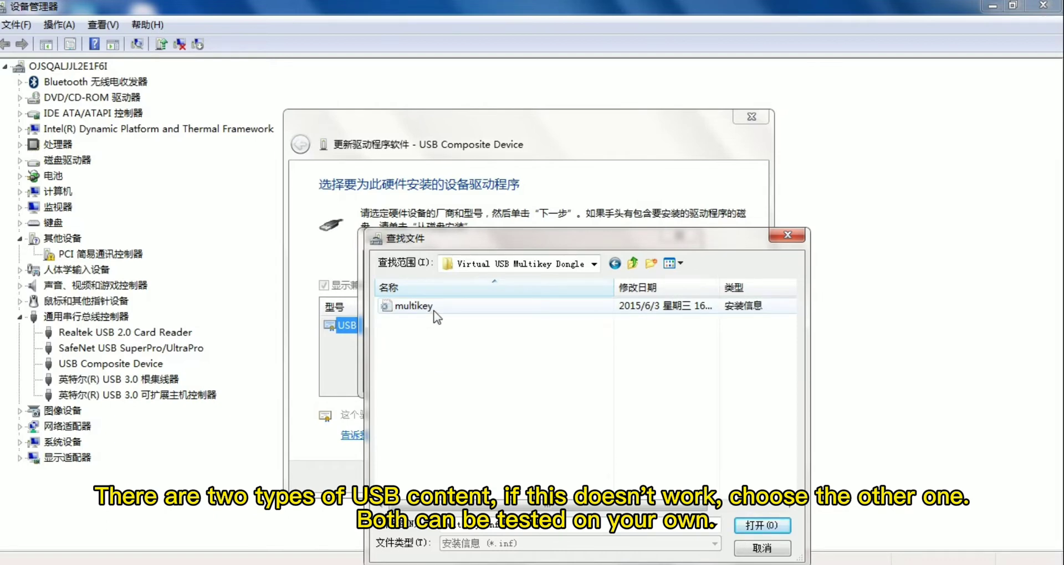
click(416, 311)
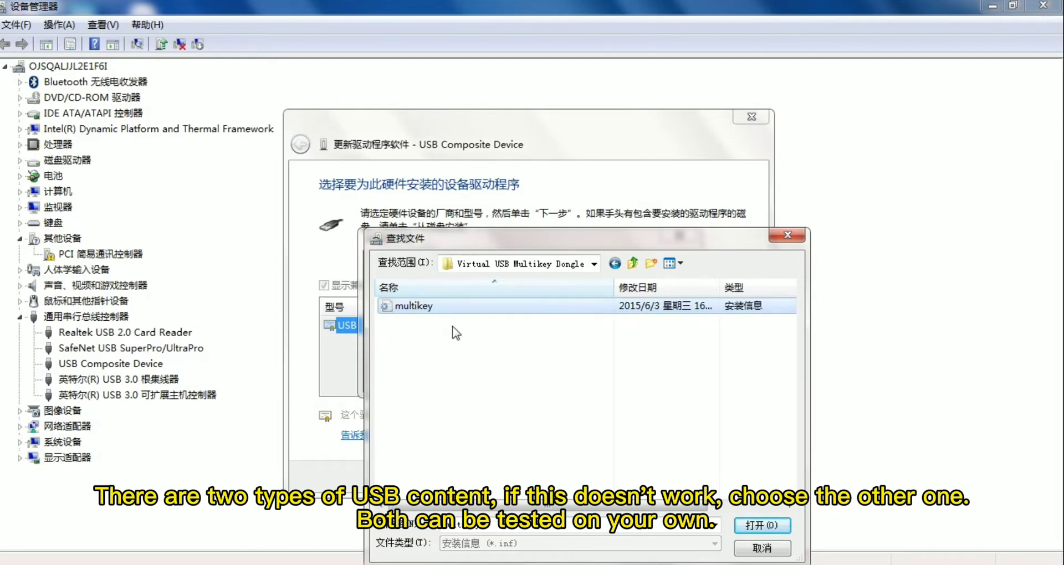
click(455, 312)
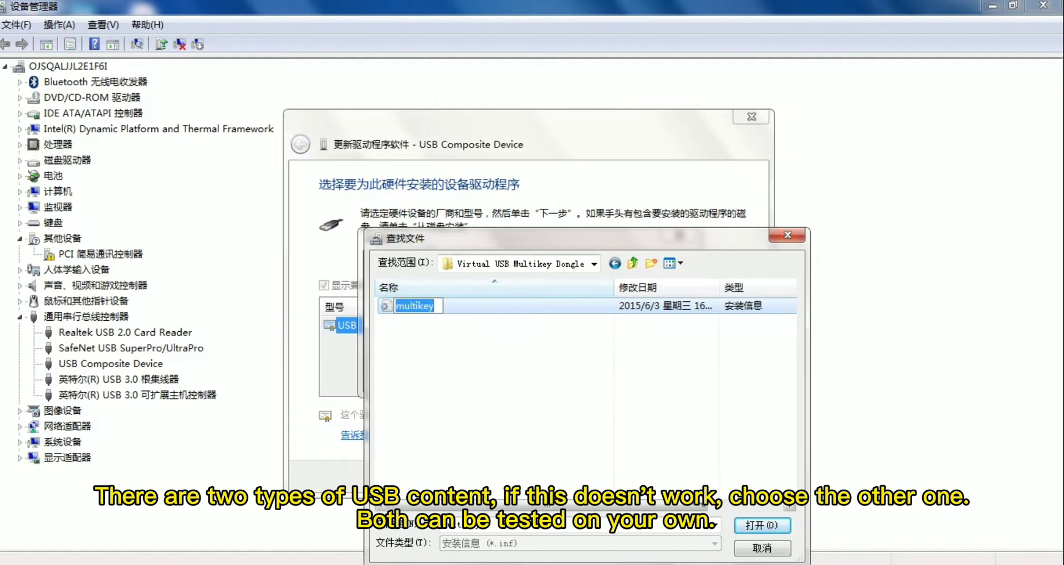
click(538, 409)
click(425, 308)
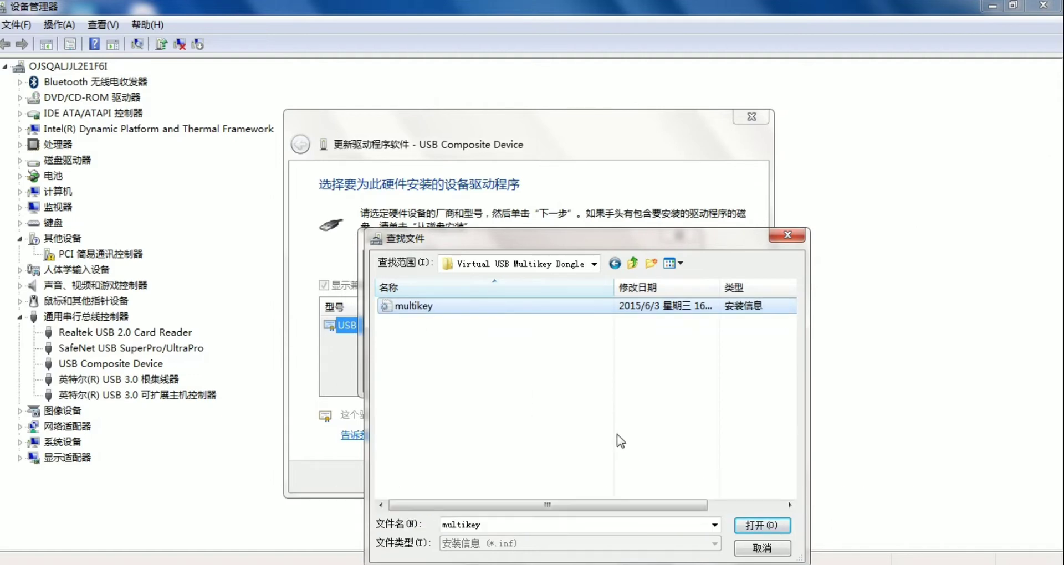
click(751, 530)
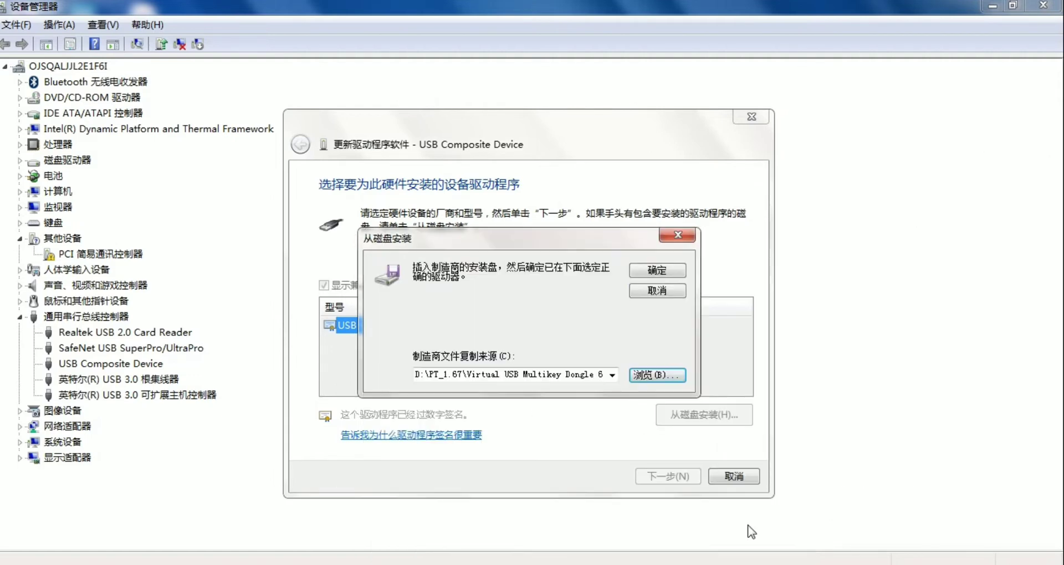
click(657, 270)
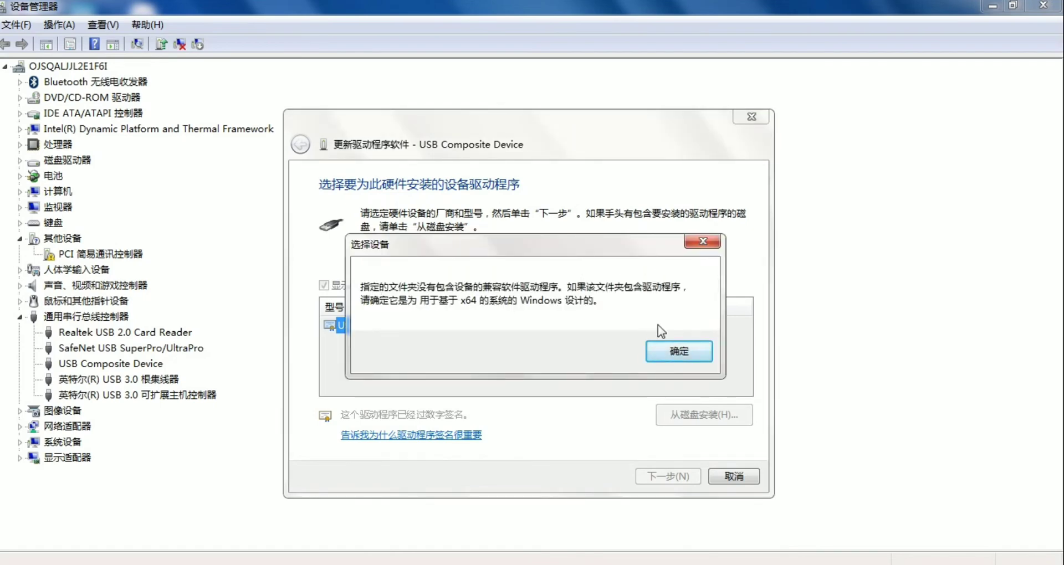
click(678, 352)
- Try loading the multikey driver file again, and leave the install-from-disk dialog
click(665, 375)
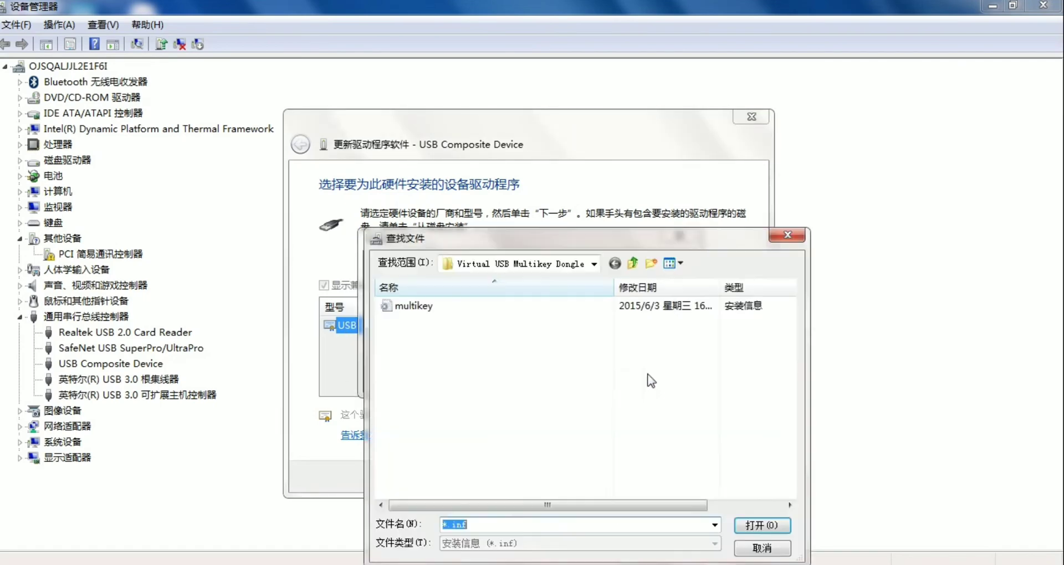
click(415, 308)
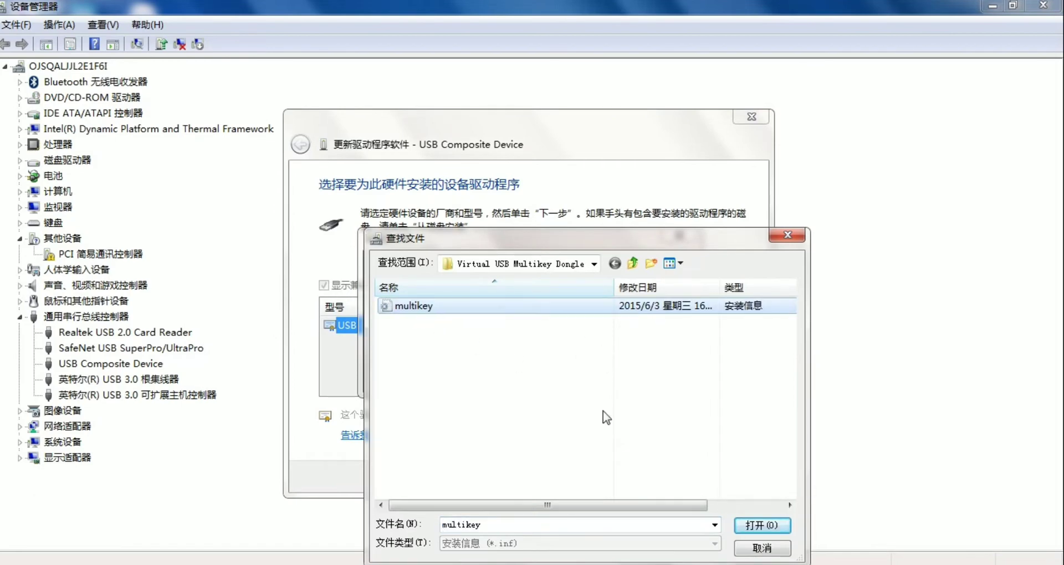
click(762, 524)
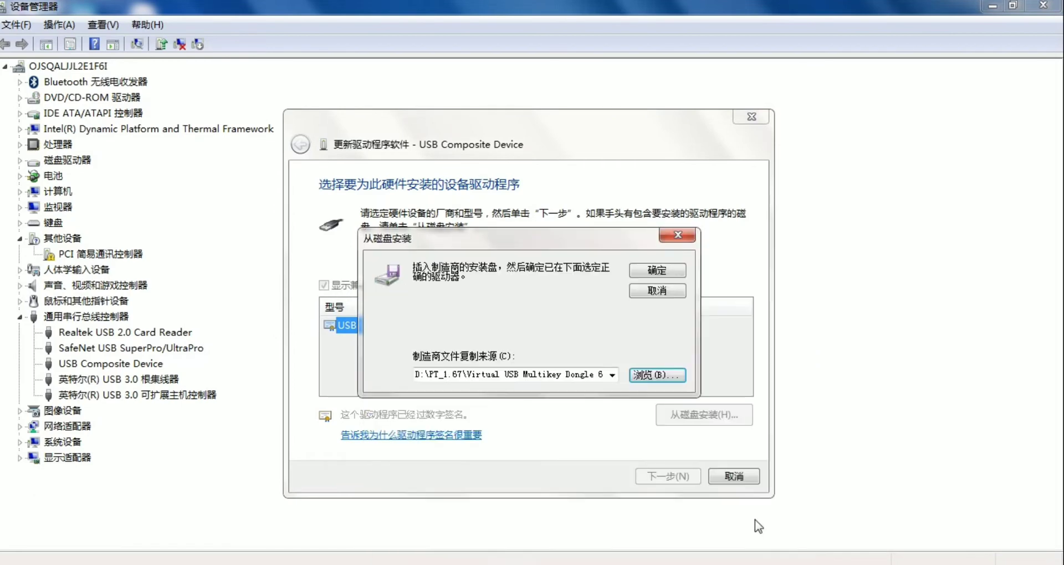
click(660, 273)
click(673, 352)
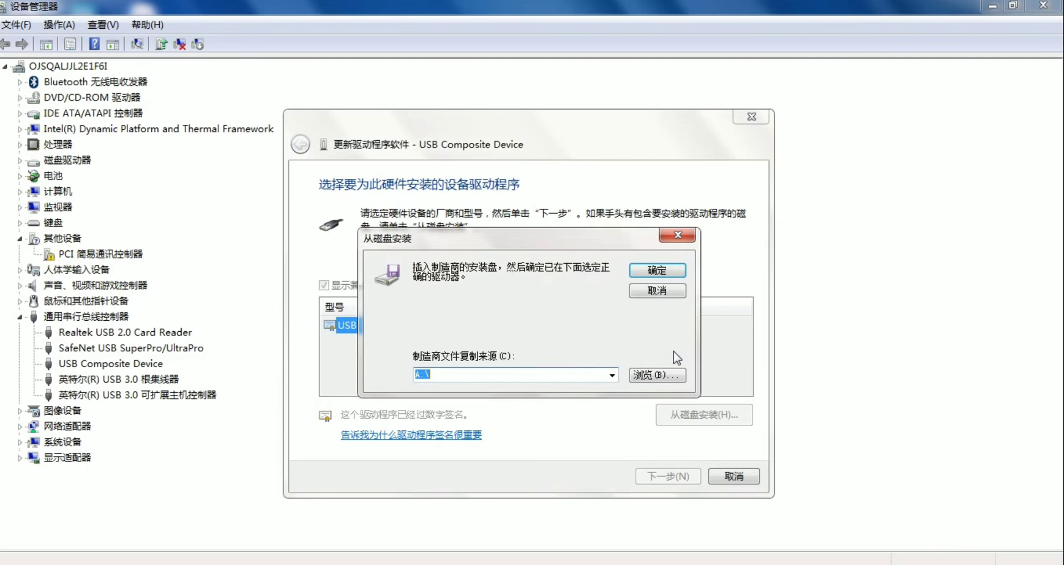
click(683, 271)
key(Return)
click(677, 235)
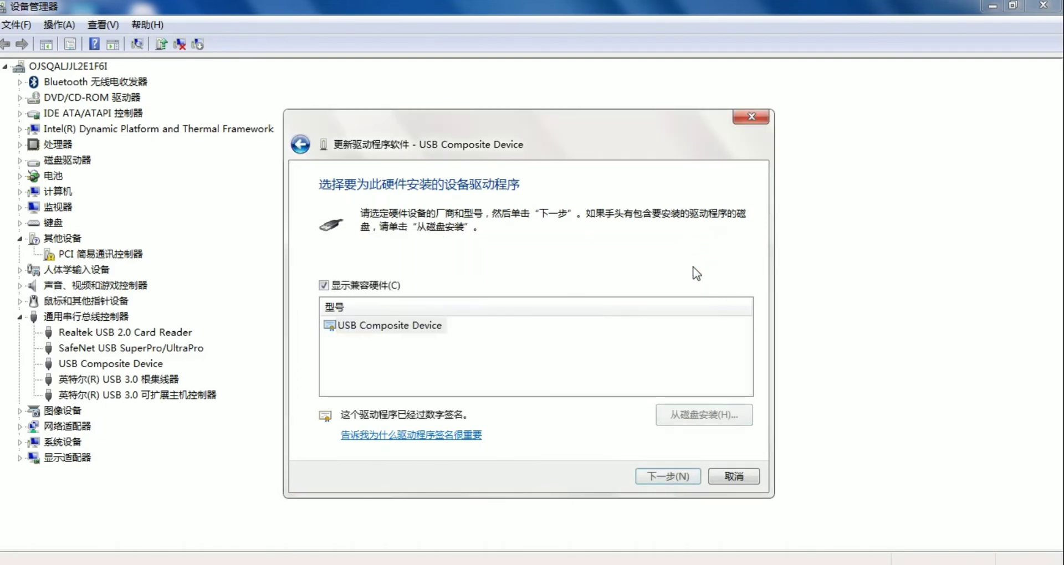
- Install the listed compatible USB Composite Device driver and close the update wizard
click(670, 478)
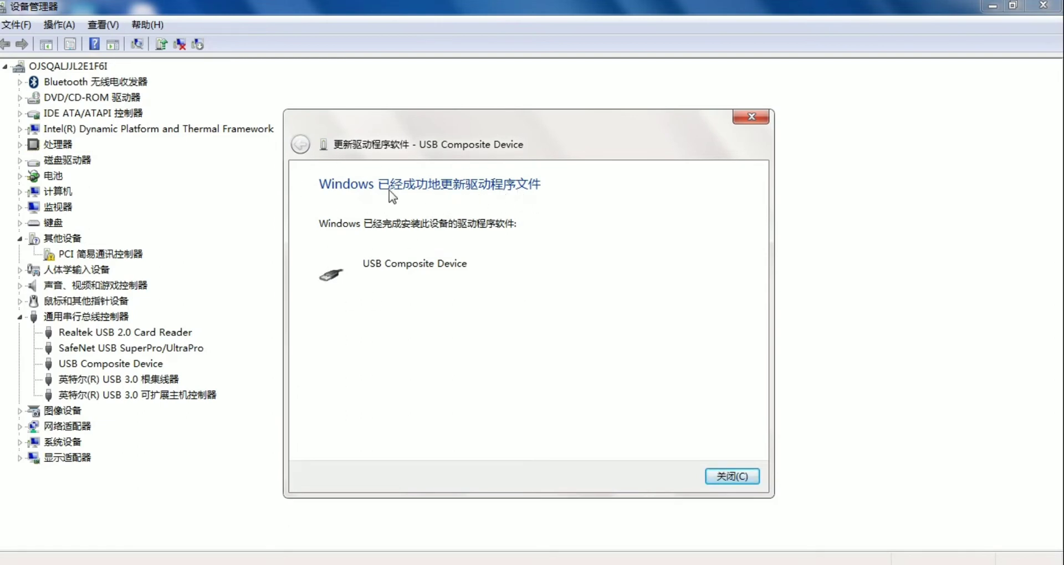
click(730, 478)
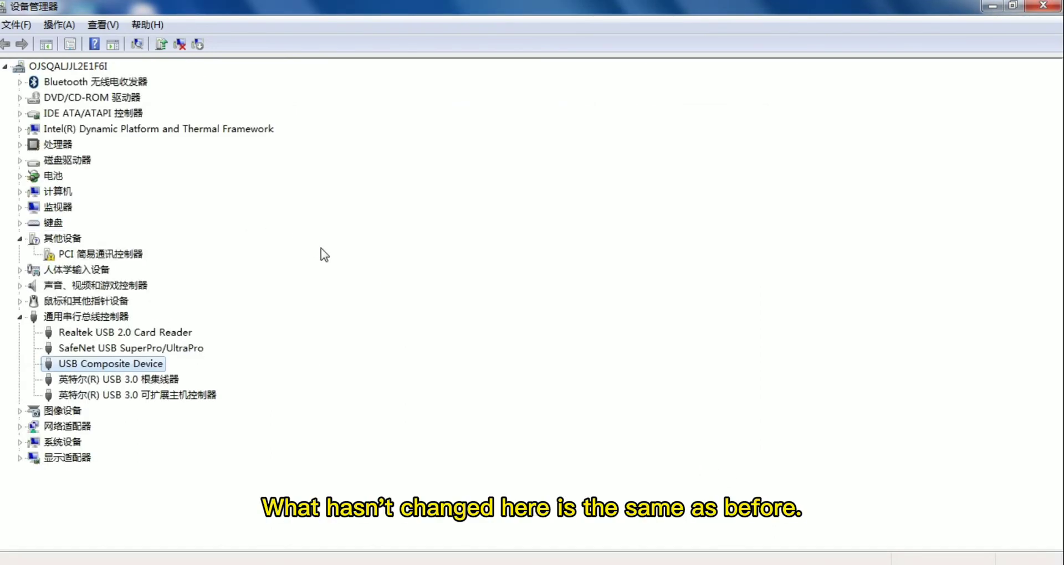
click(59, 28)
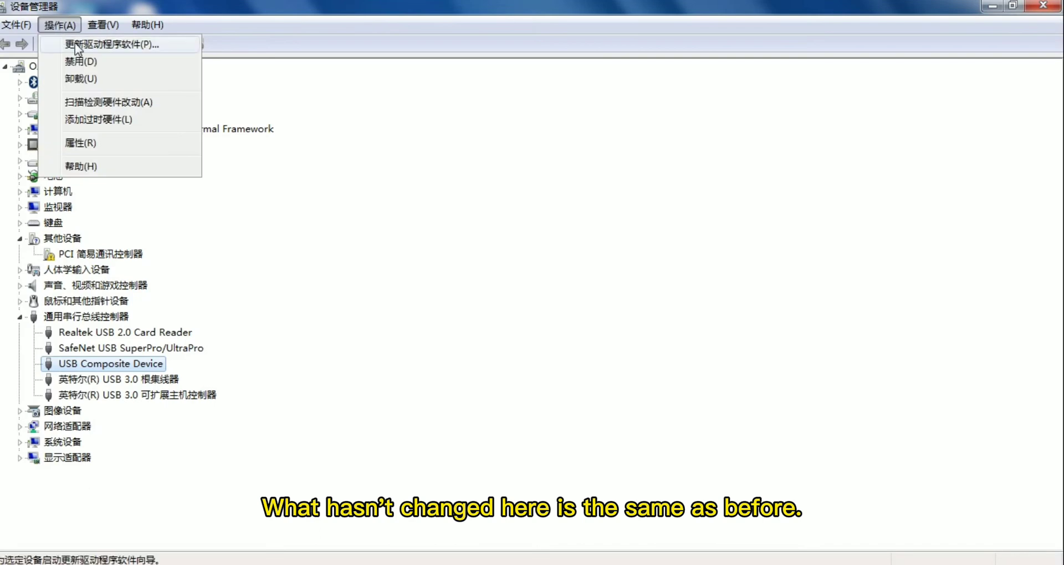
click(76, 47)
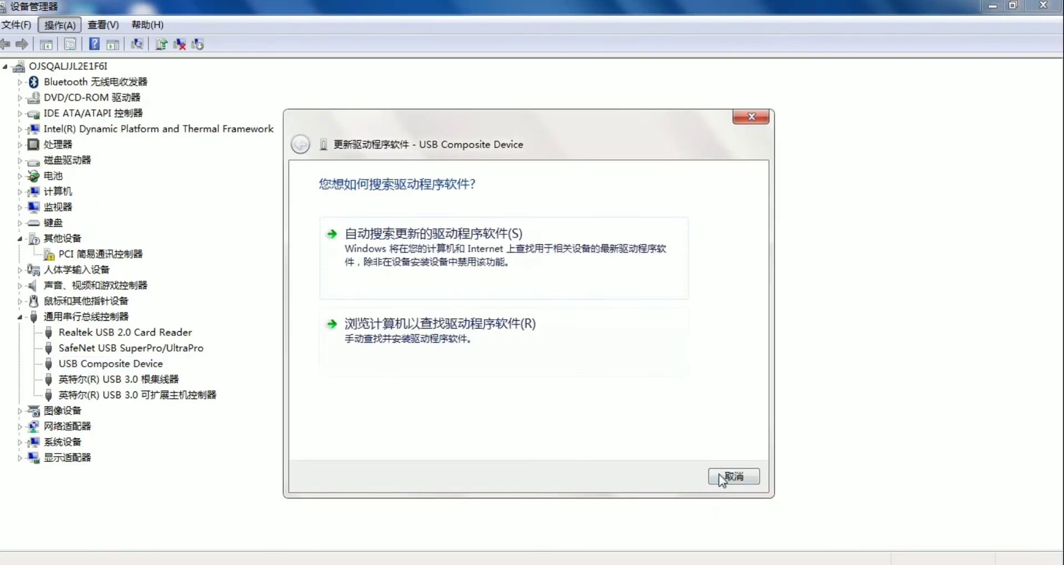
click(719, 477)
- Scan the computer for hardware changes and restore the Device Manager window to its smaller size
click(58, 26)
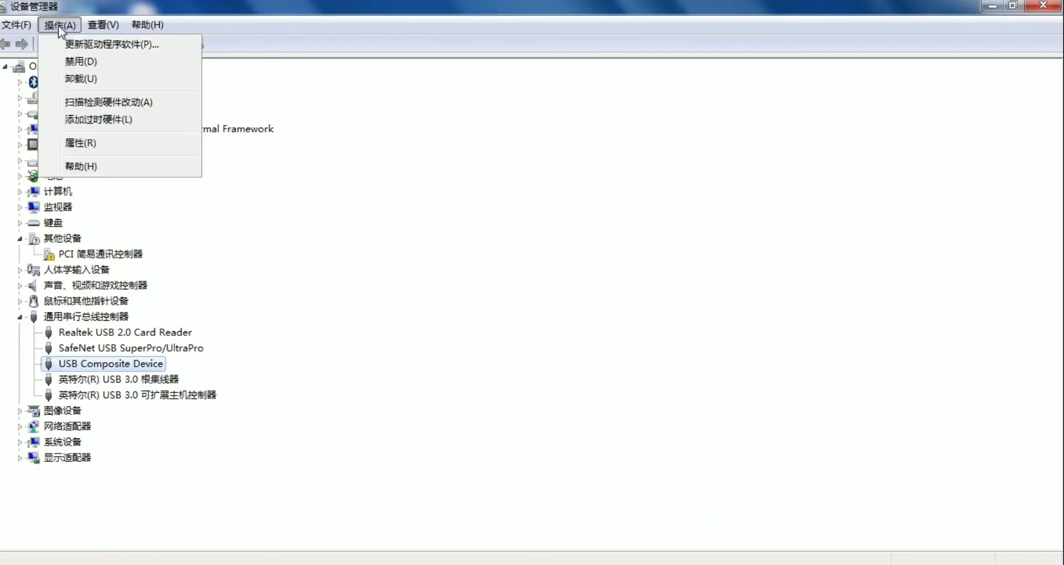
click(102, 101)
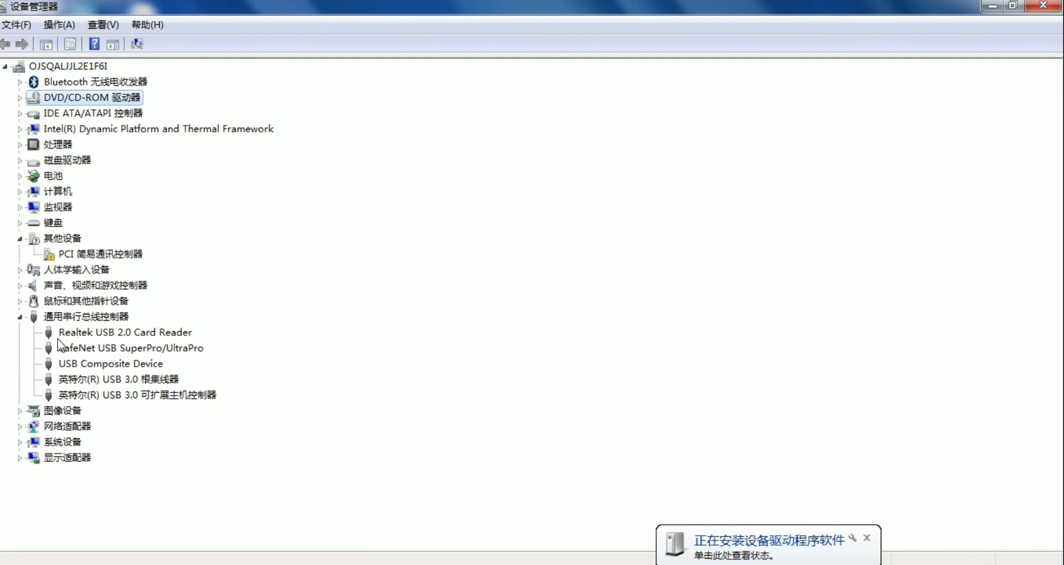
click(1013, 6)
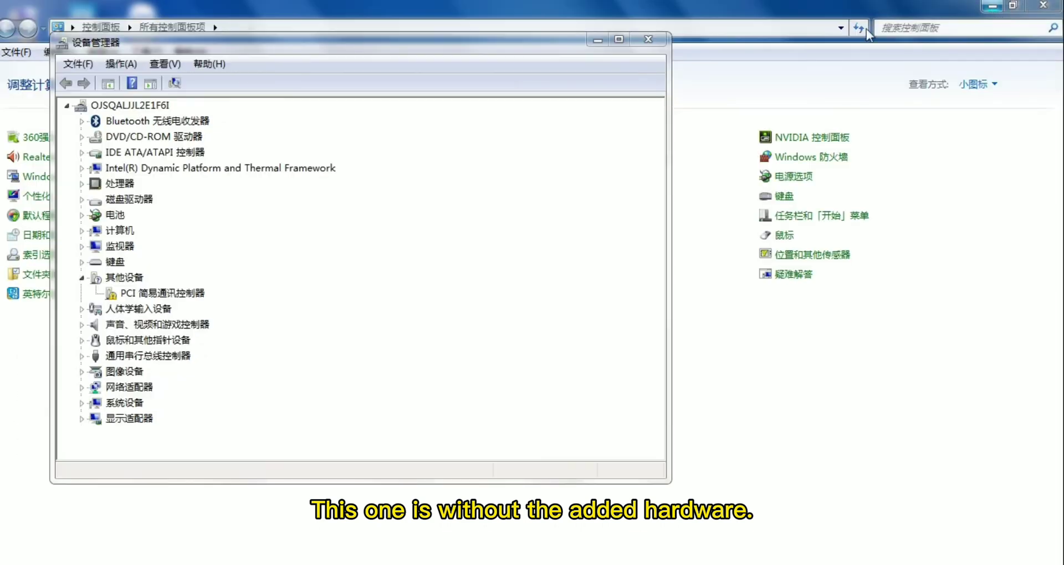
- Close Device Manager and Control Panel, and launch BoardExplorer from the YamahaFactoryTools P-Tool program group
click(648, 39)
click(1041, 5)
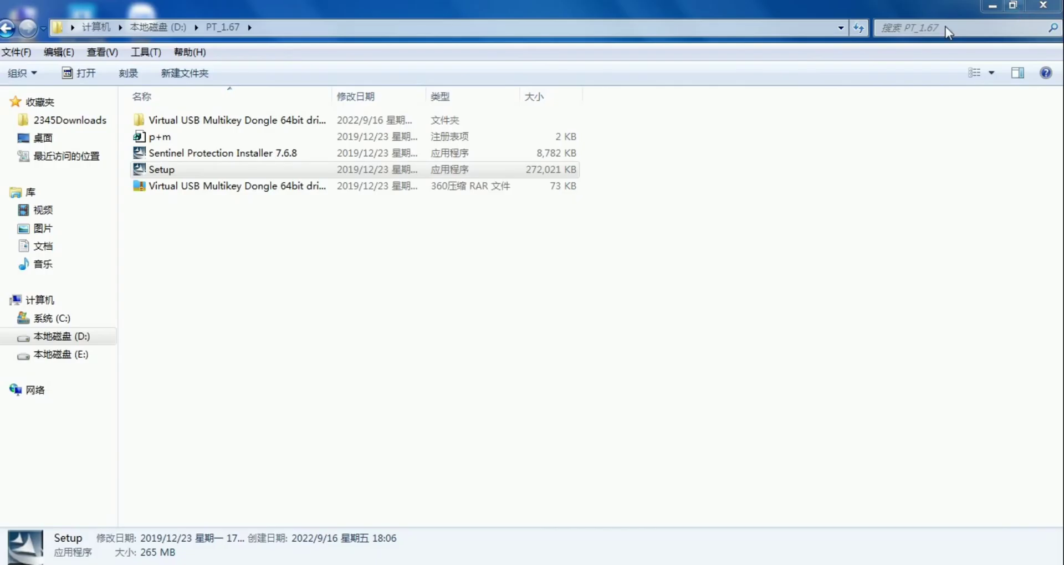
click(21, 559)
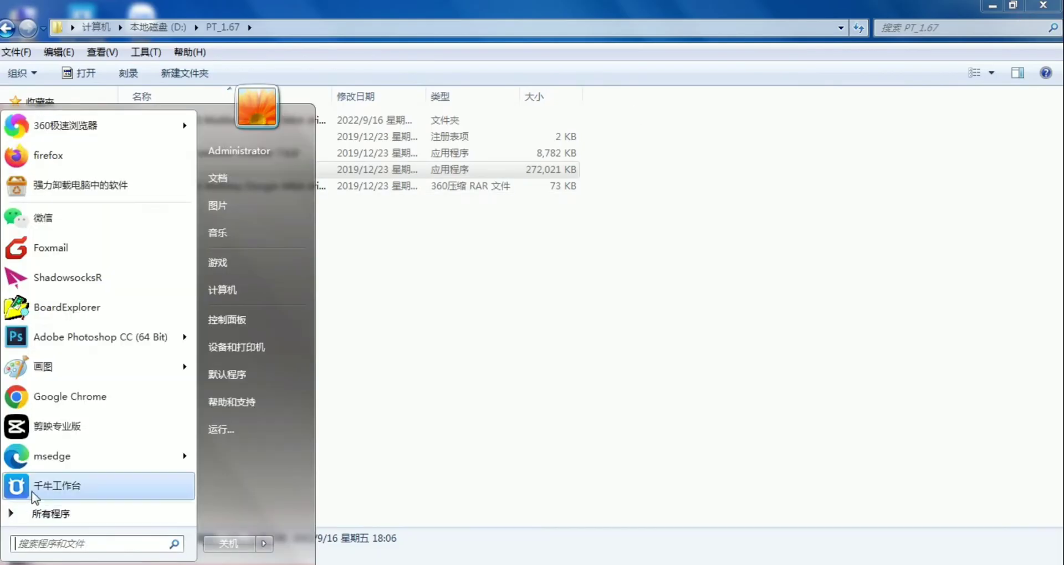
click(62, 508)
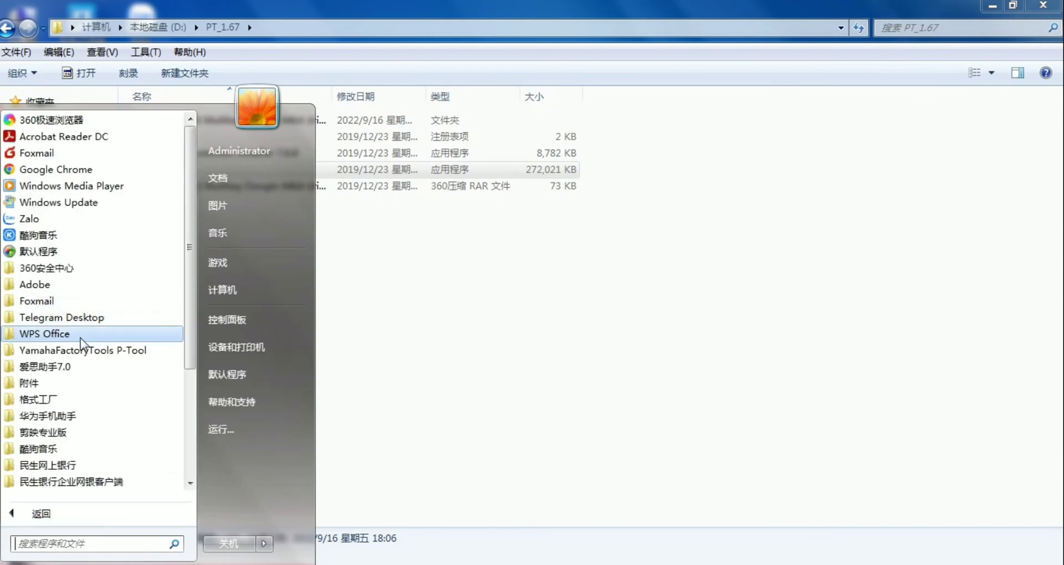
click(75, 352)
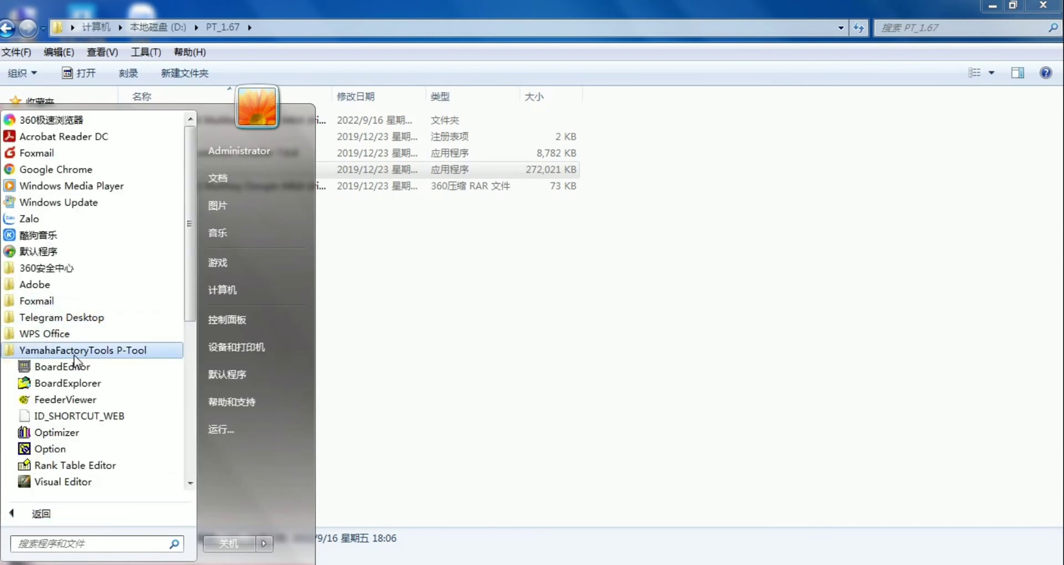
click(67, 384)
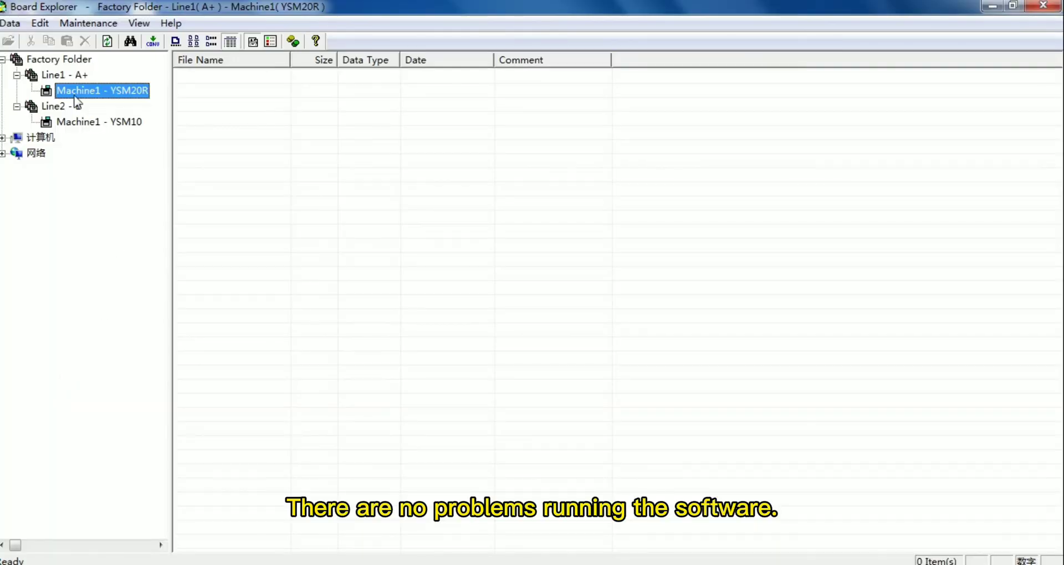
- Create new board data for Machine1 - YSM20R on Line1 - A+ and bring its Board Editor window forward
click(177, 76)
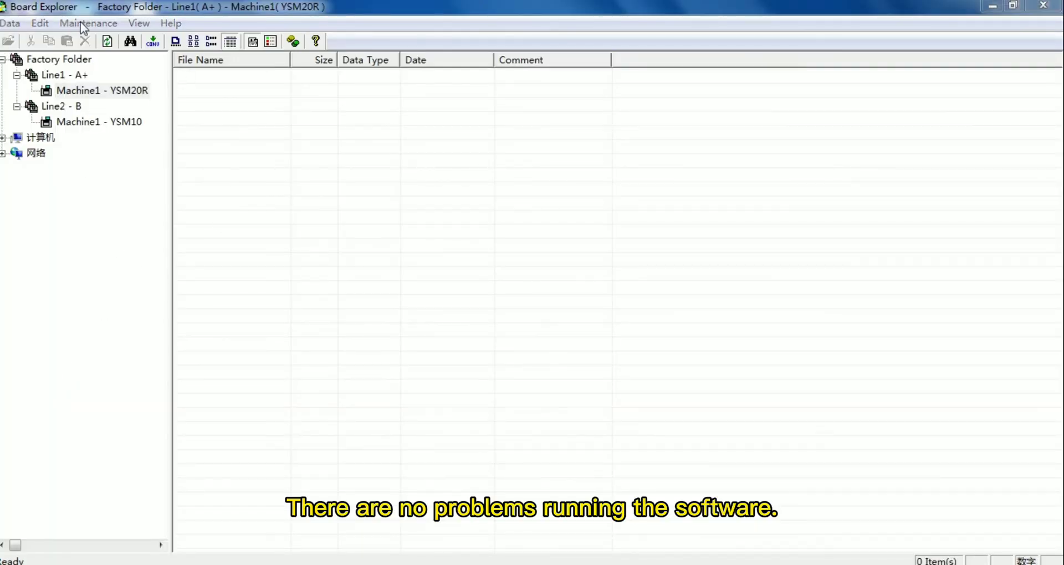
click(87, 92)
right_click(88, 91)
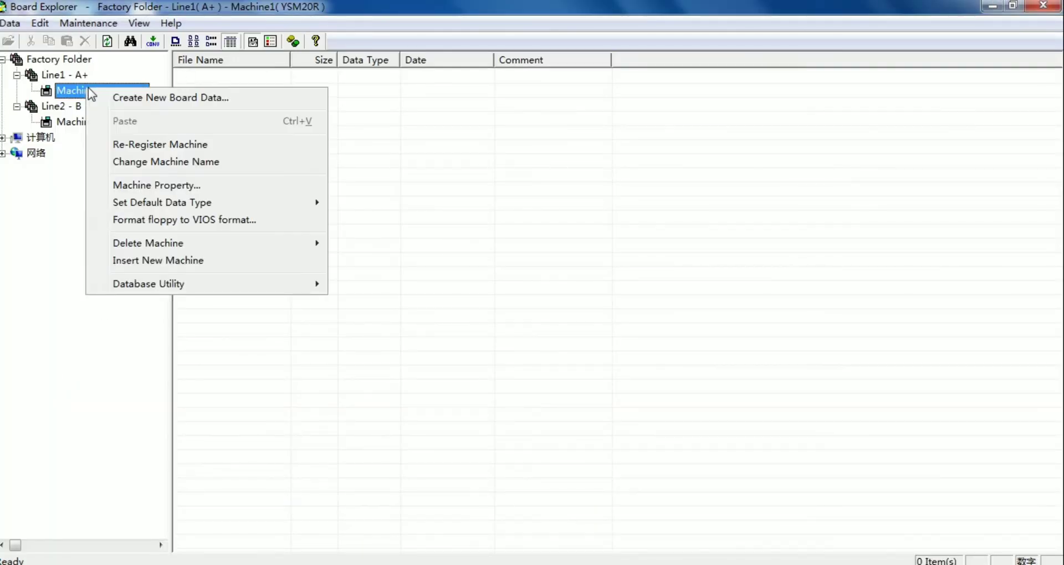
click(120, 98)
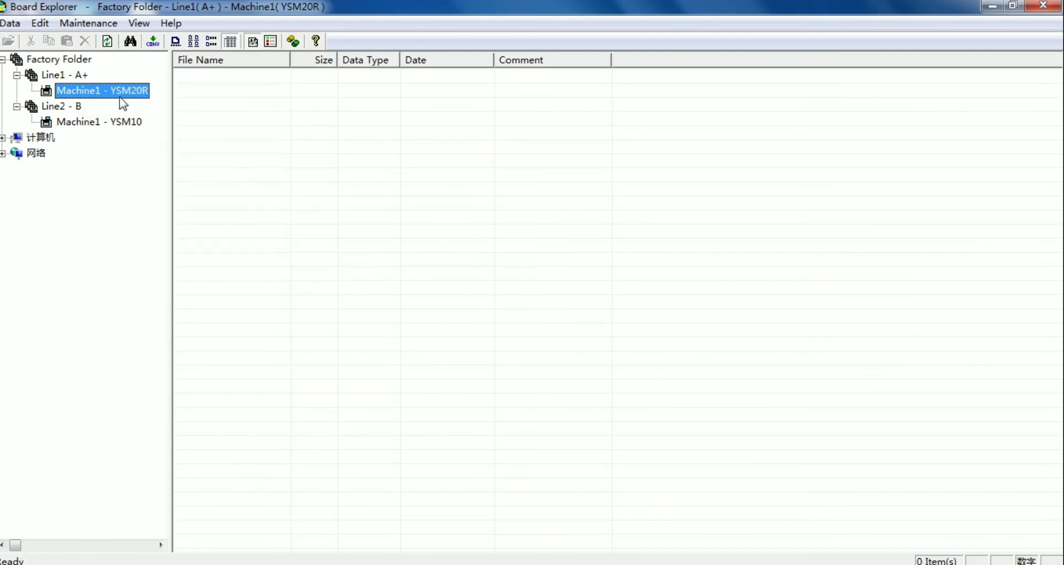
click(268, 151)
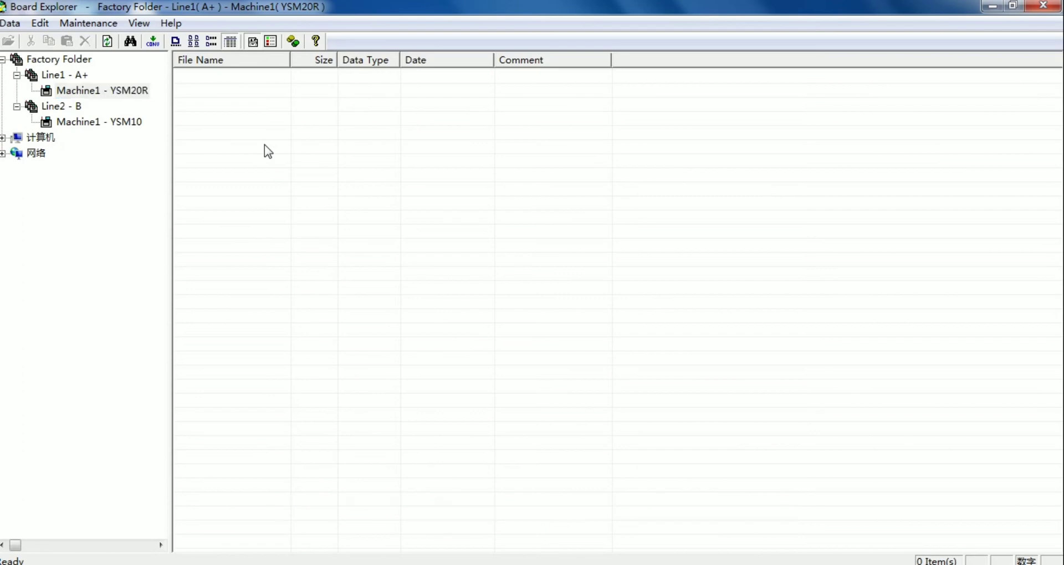
click(131, 126)
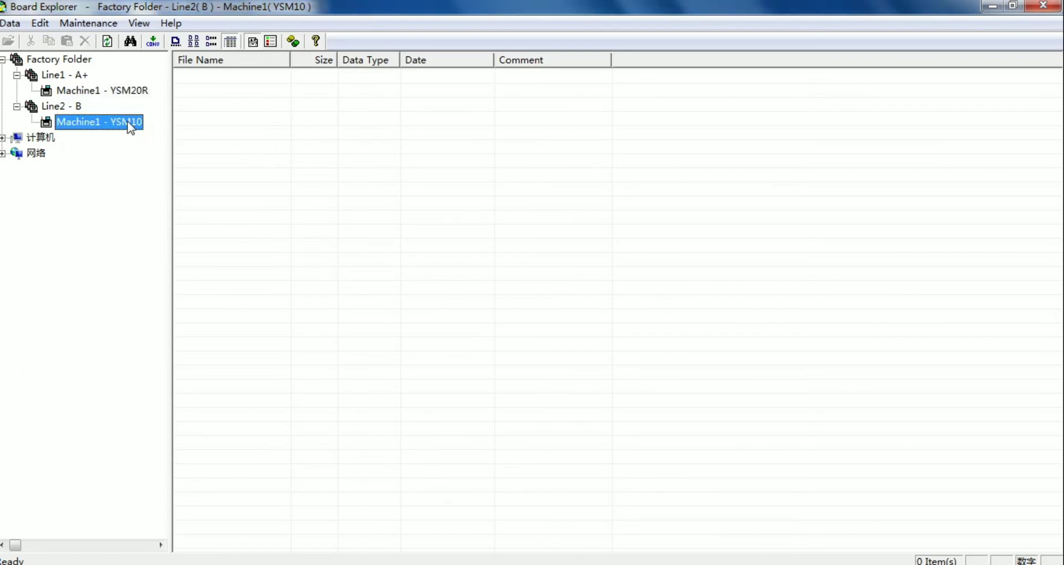
click(332, 558)
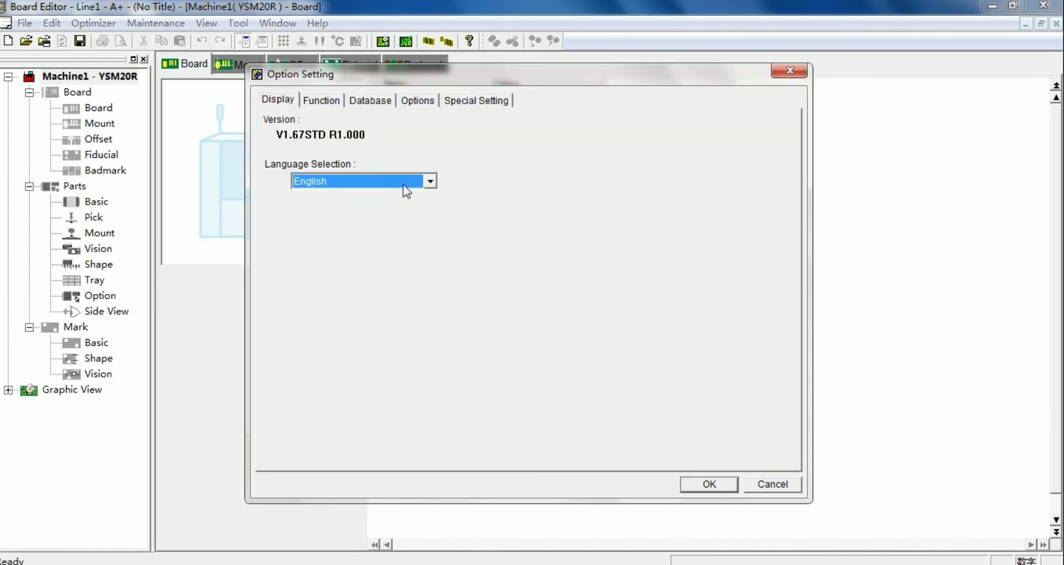
- Examine the available display languages and the Function settings in Option Setting, and leave the dialog without changes
click(404, 183)
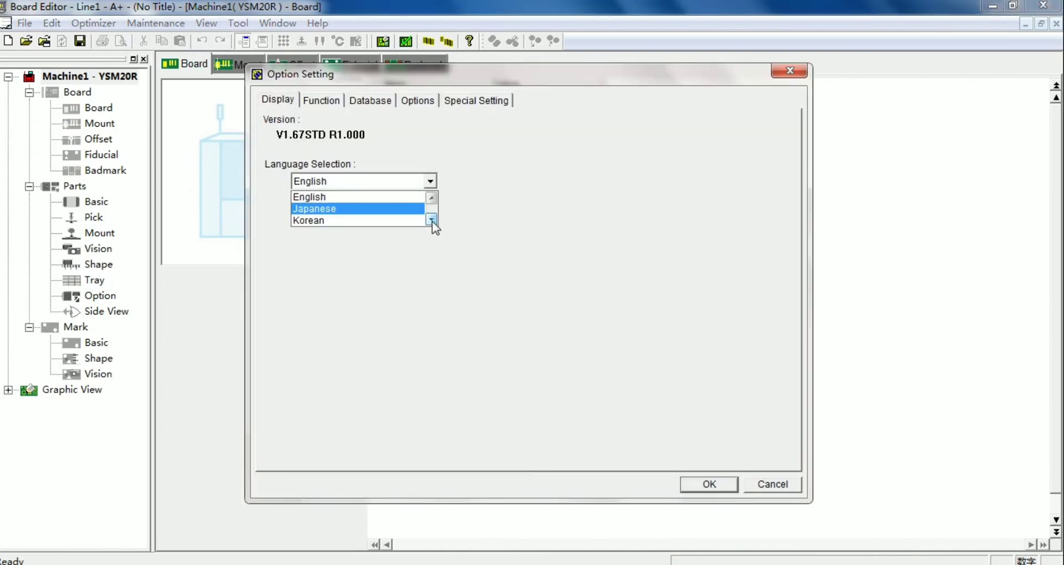
click(328, 102)
click(310, 103)
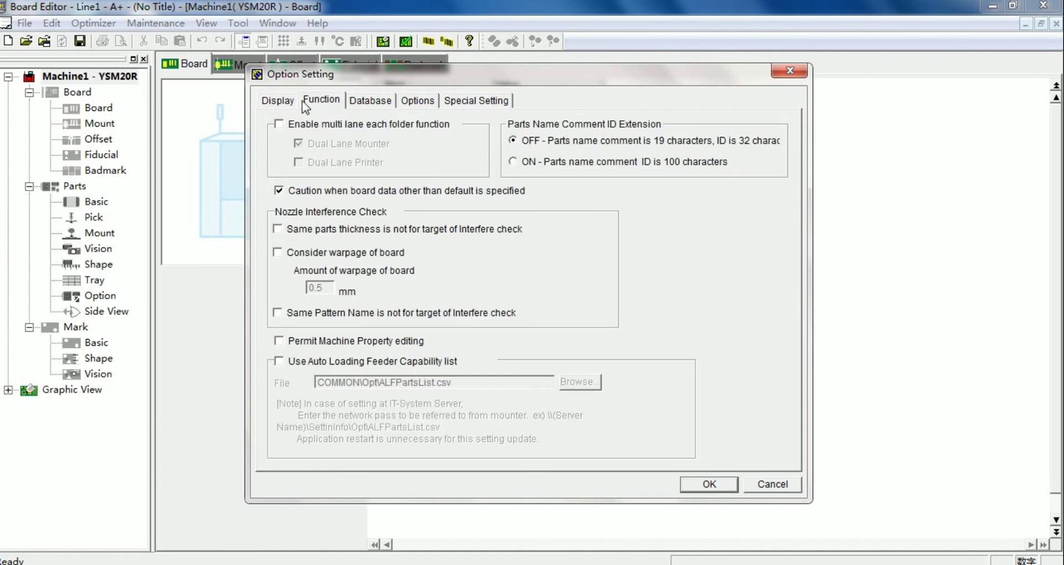
click(299, 102)
click(422, 185)
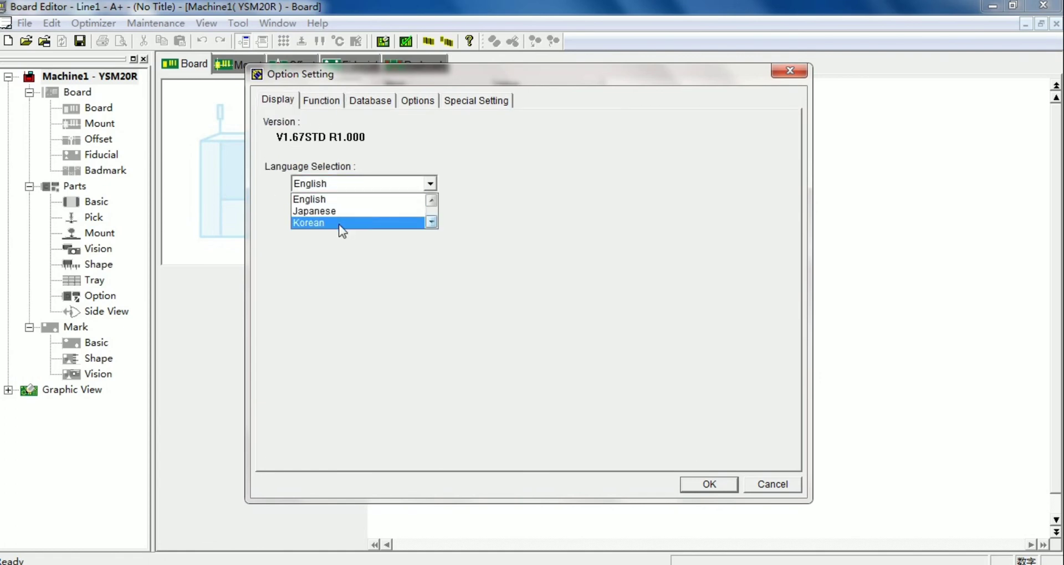
click(432, 201)
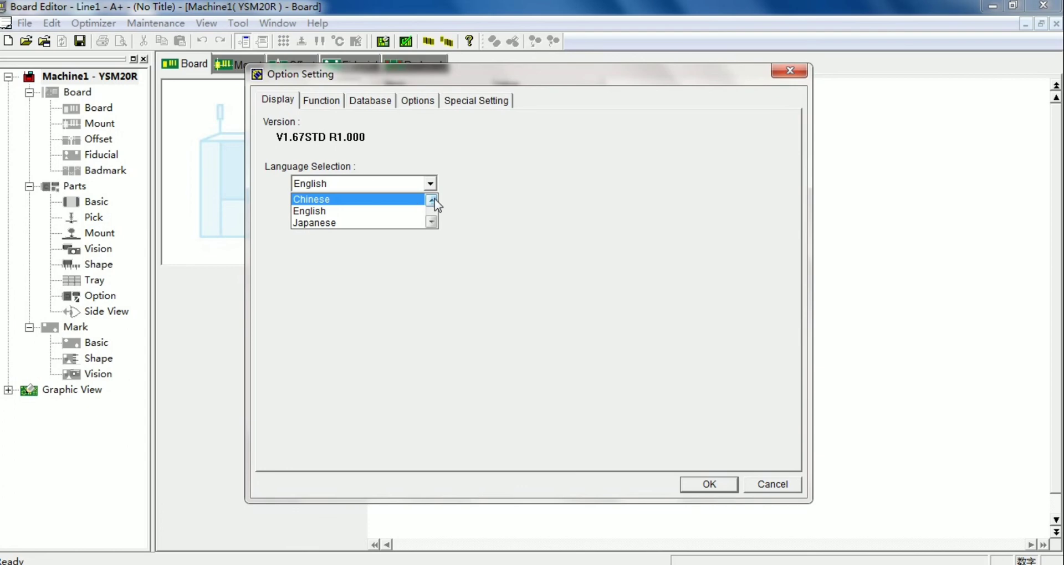
click(776, 487)
click(778, 491)
click(582, 328)
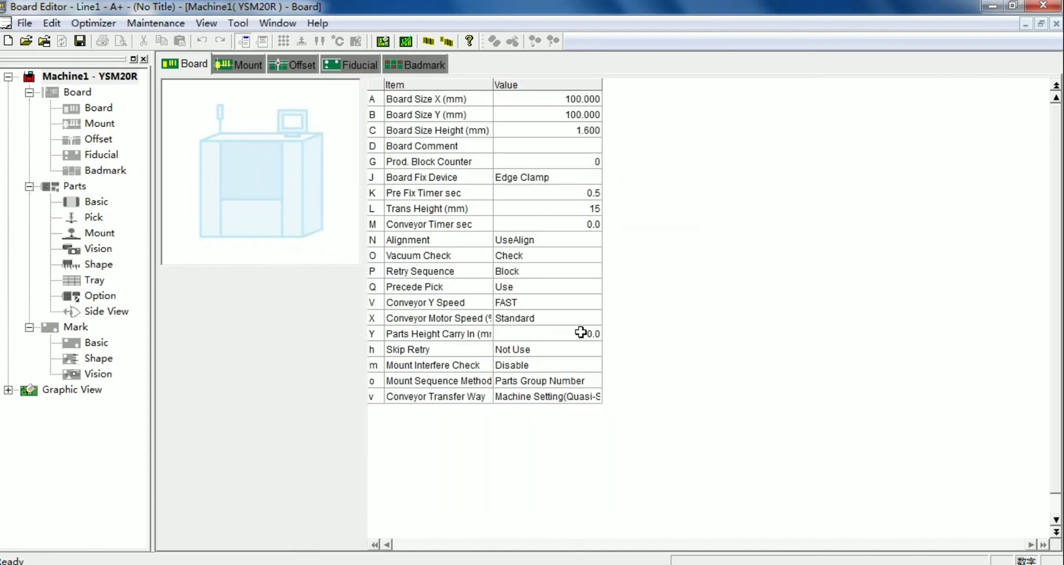
- Look through the Board, Mount, Offset, Fiducial and Badmark pages of the new board data
click(238, 64)
click(292, 64)
click(366, 68)
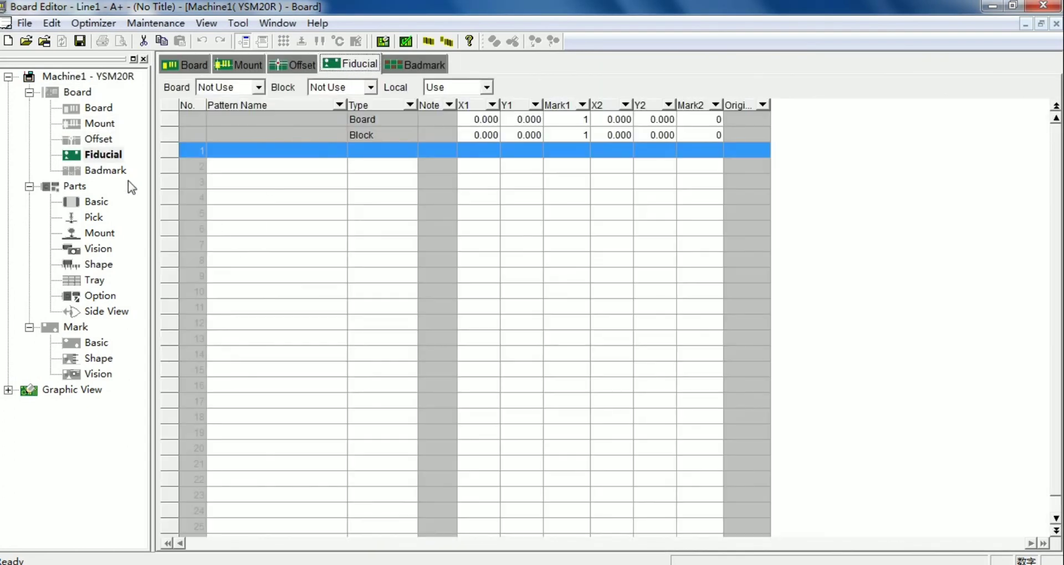
click(98, 108)
click(94, 123)
click(99, 139)
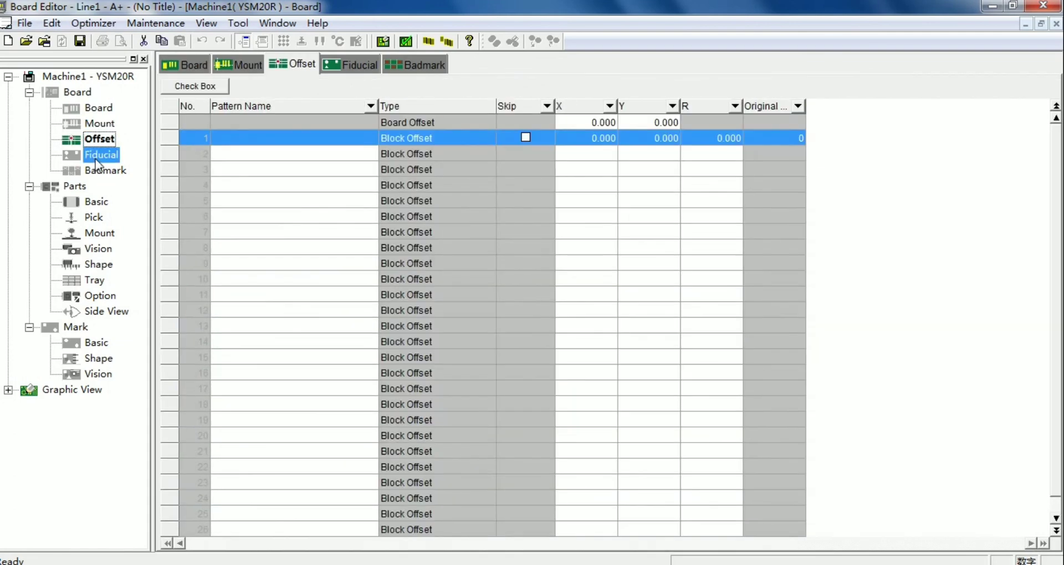
click(103, 169)
- Open the Optimizer for Line1, inspect its Optimize commands and return to Board Editor
click(93, 24)
click(111, 41)
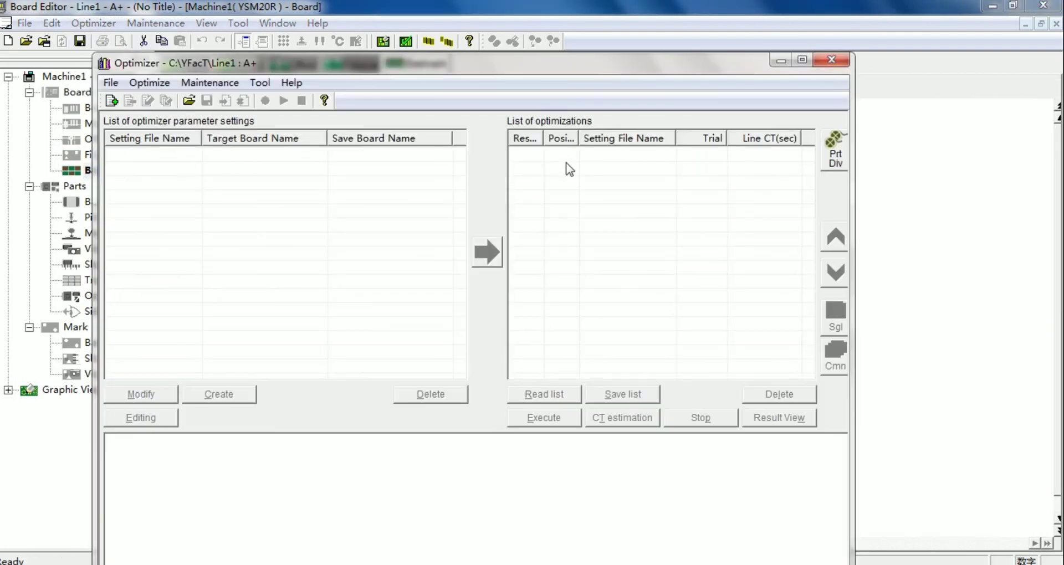
click(150, 83)
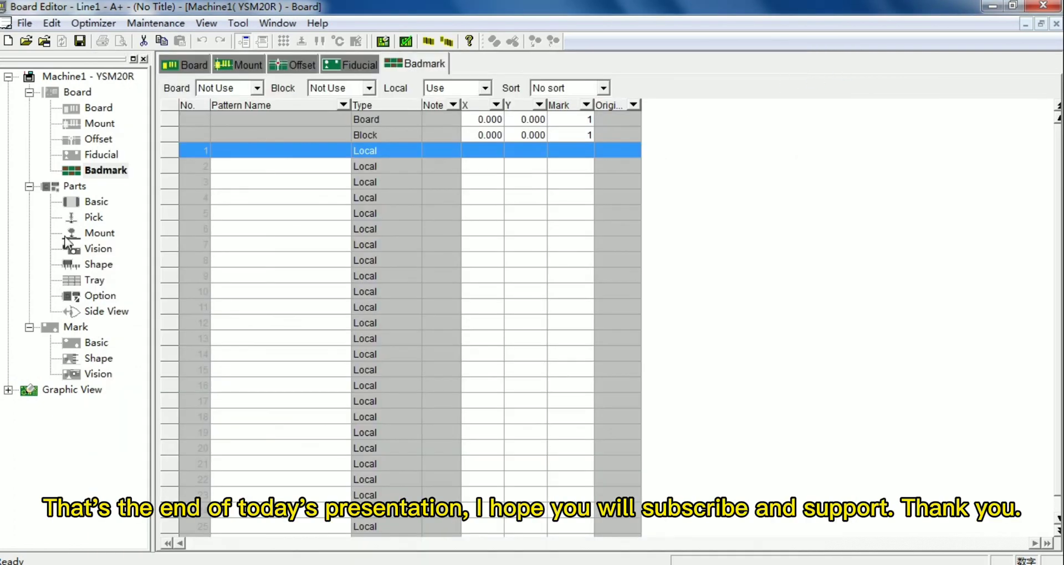
- Look through the Parts pages Shape, Vision, Option and Side View, and the Mark pages Shape and Vision
click(95, 265)
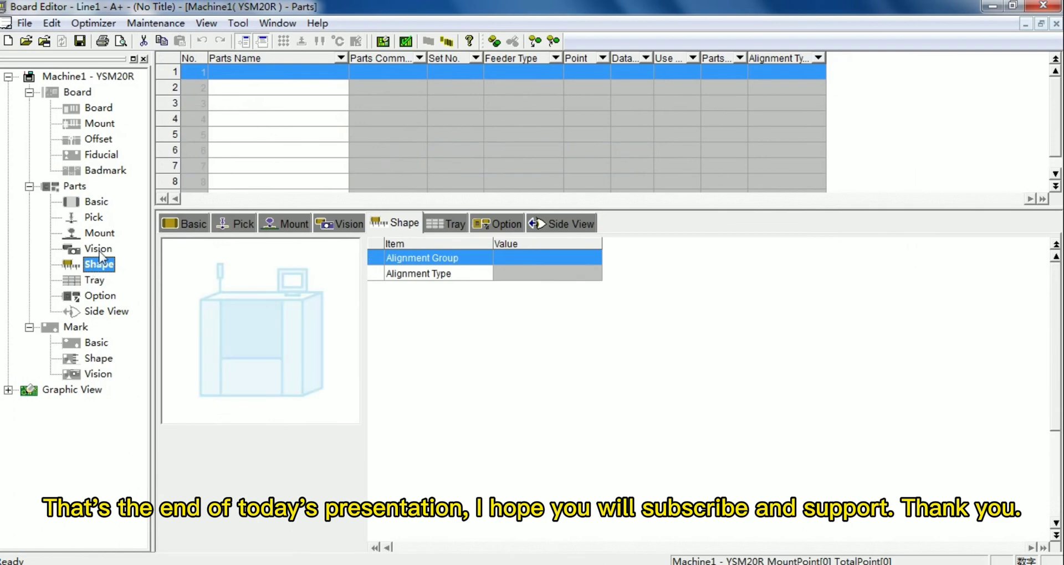
click(99, 254)
click(100, 296)
click(106, 311)
click(98, 358)
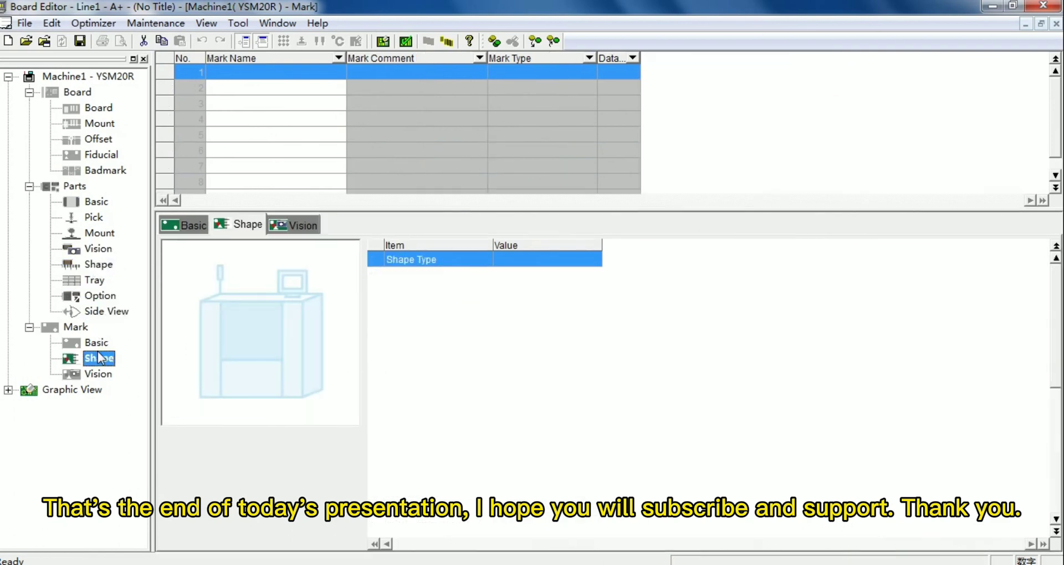
click(99, 374)
- Display the board in Graphic View, including its Board entry
click(72, 389)
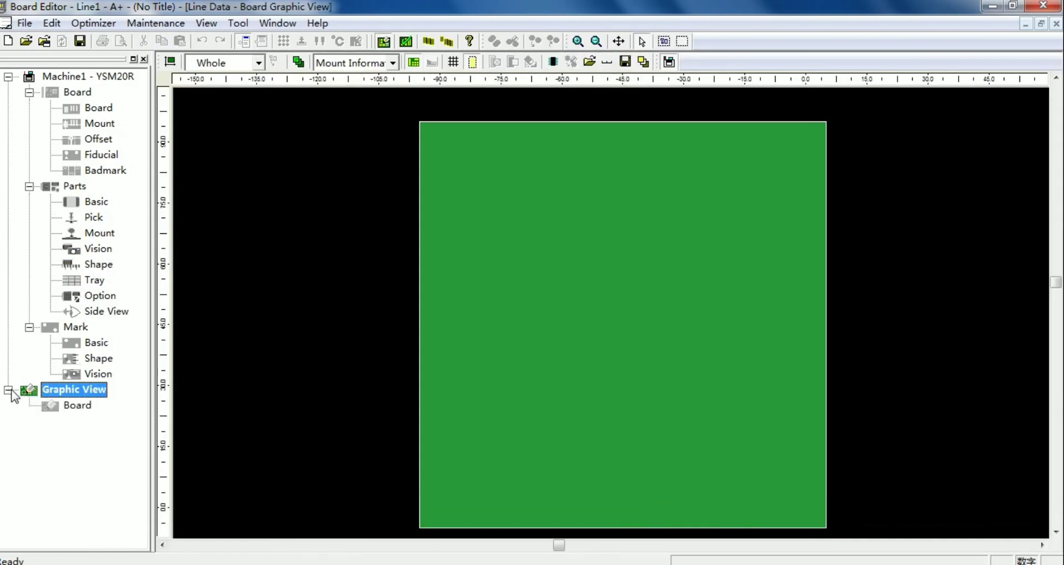
click(77, 405)
click(538, 235)
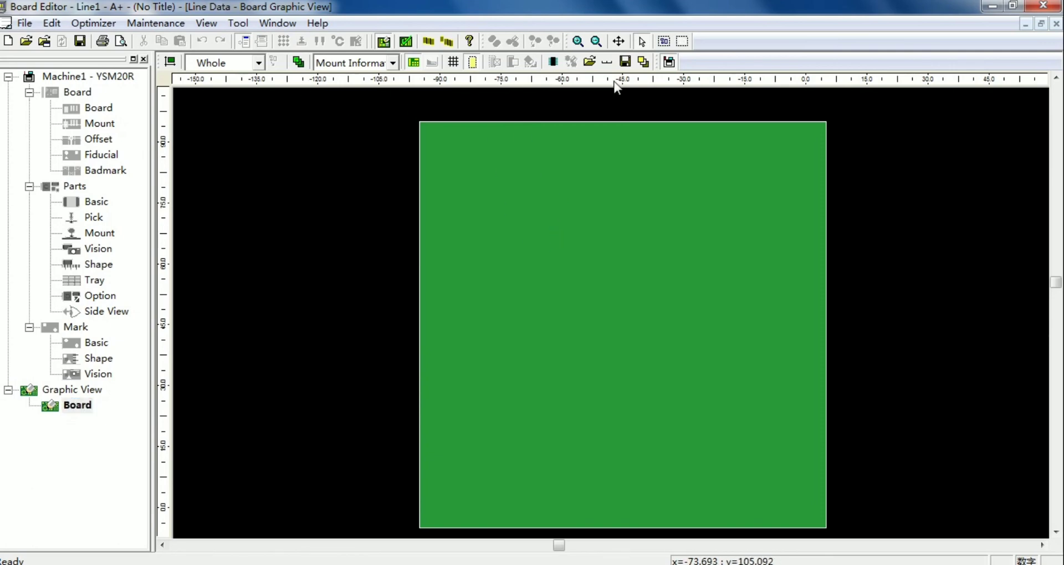